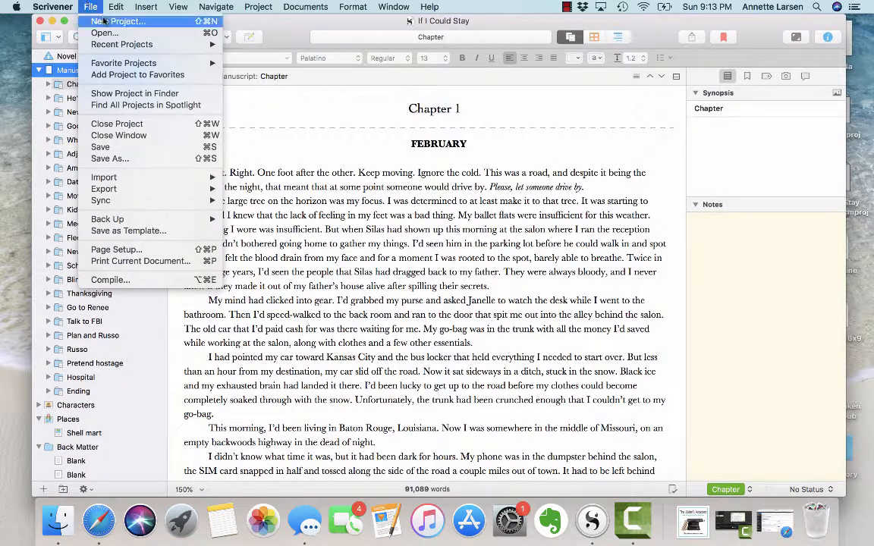
Create a new project from the Fiction Novel template, named "Example book" and saved on the Desktop, and enlarge its window
{"action": "left_click", "coordinate": [104, 21]}
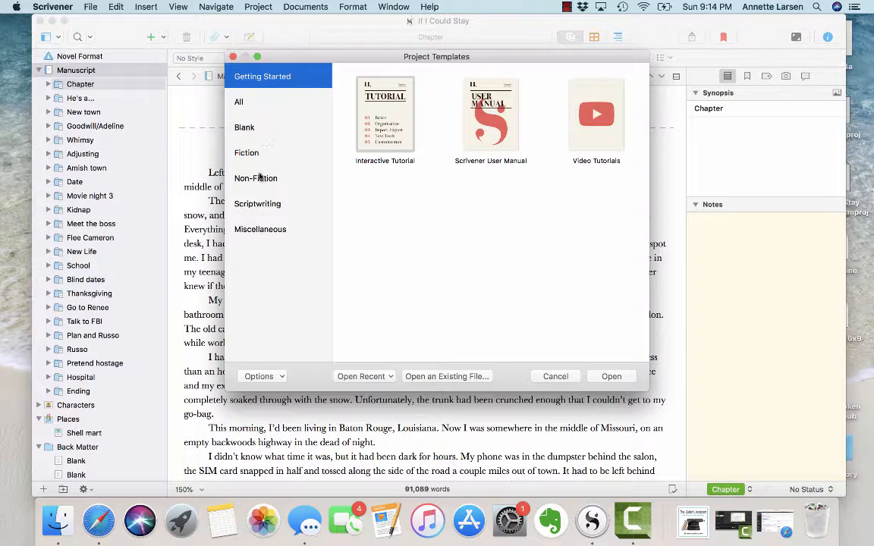
{"action": "left_click", "coordinate": [247, 155]}
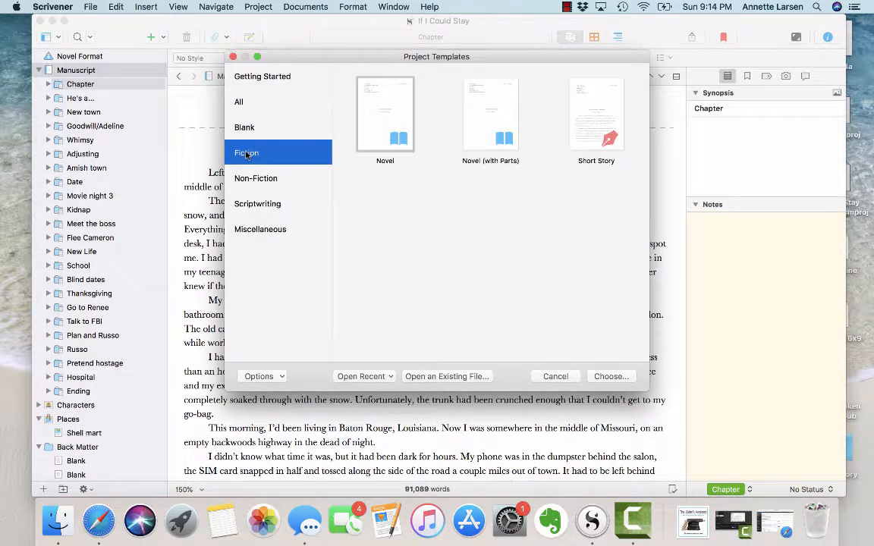
{"action": "left_click", "coordinate": [382, 110]}
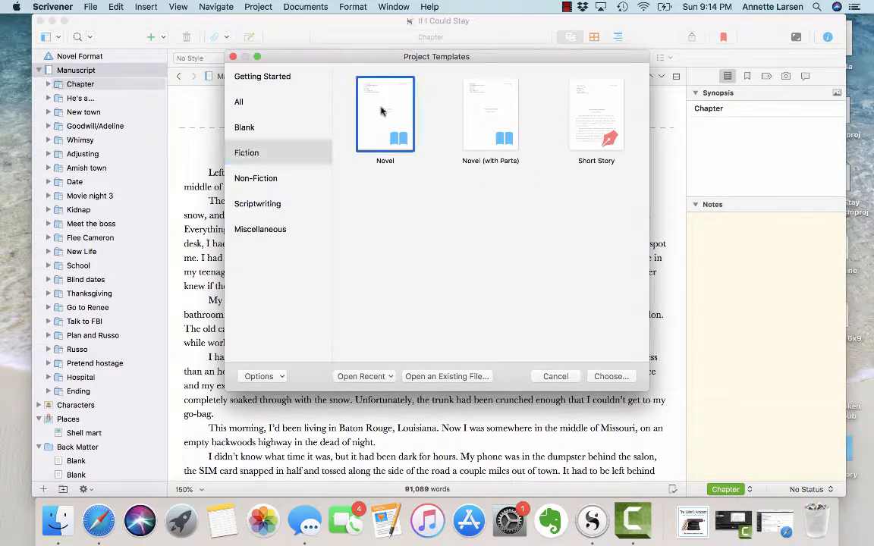
{"action": "left_click", "coordinate": [604, 377]}
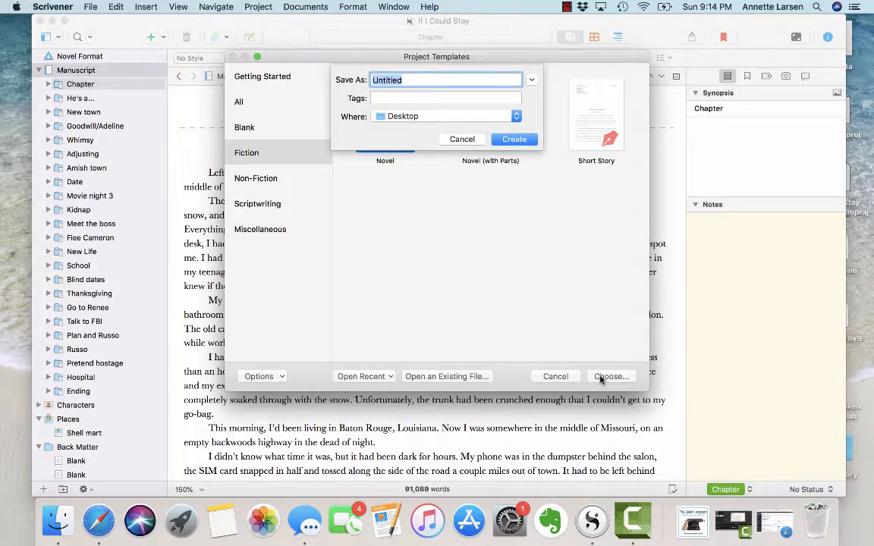
{"action": "type", "text": "Example book"}
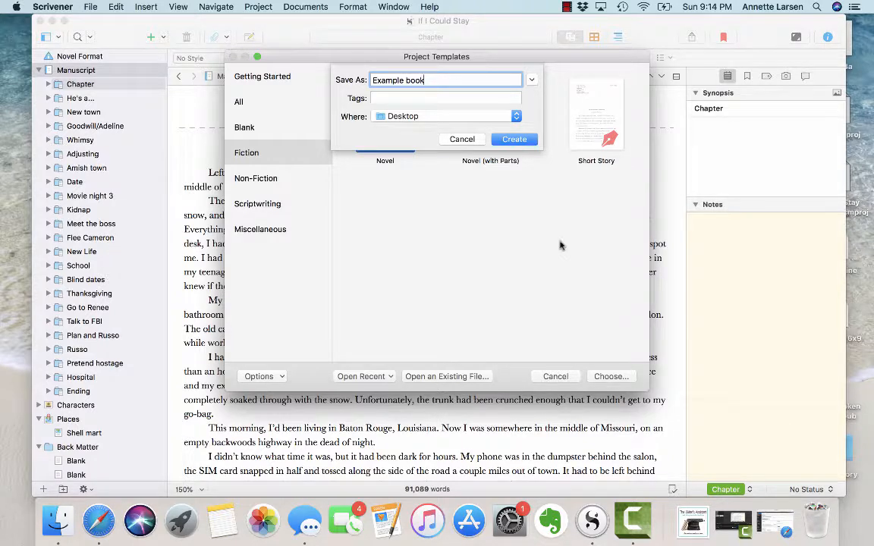
{"action": "left_click", "coordinate": [514, 139]}
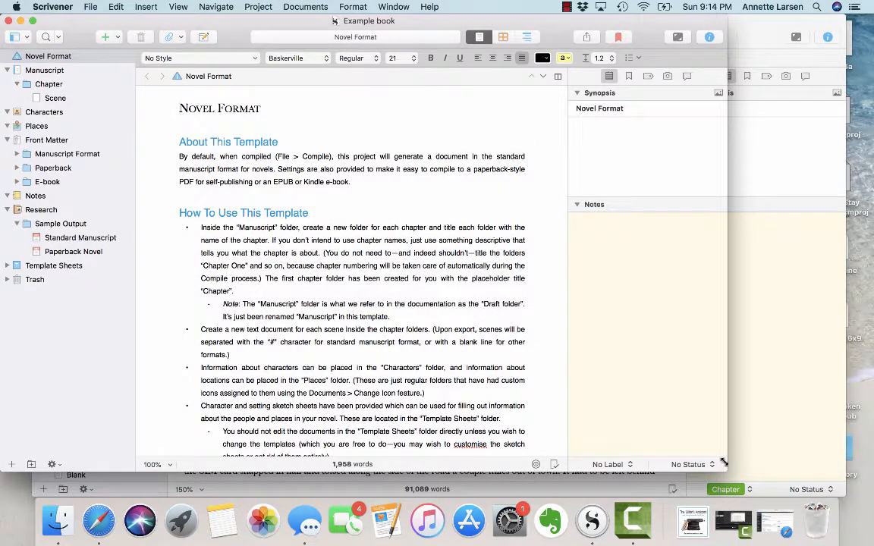
{"action": "left_click_drag", "start_coordinate": [724, 466], "coordinate": [872, 498]}
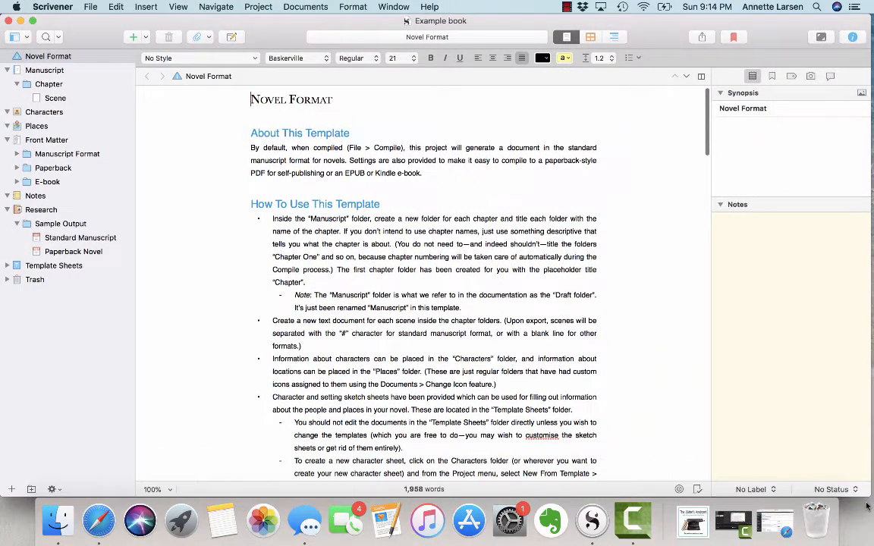
Switch the Manuscript folder from corkboard to Scrivenings view and open its Chapter folder and the Scene inside it
{"action": "left_click", "coordinate": [45, 70]}
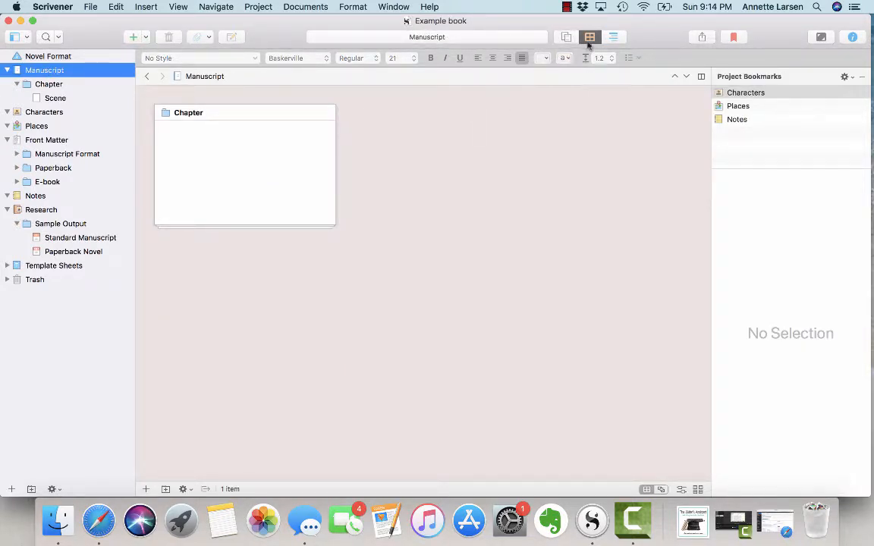
{"action": "left_click", "coordinate": [566, 38]}
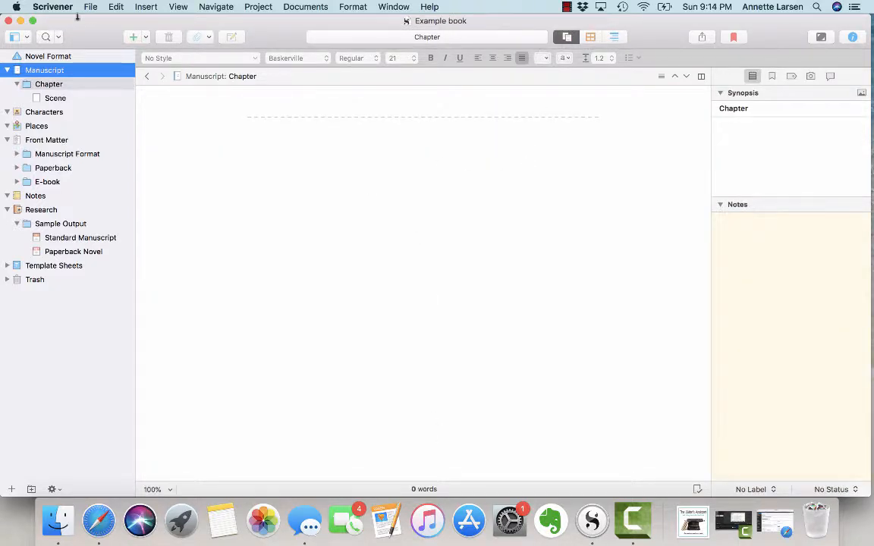
{"action": "left_click", "coordinate": [38, 85]}
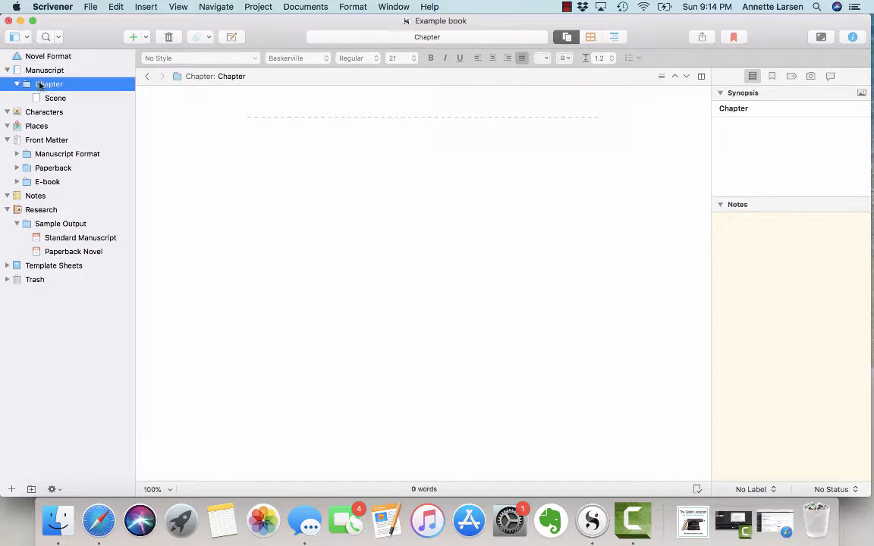
{"action": "left_click", "coordinate": [56, 98]}
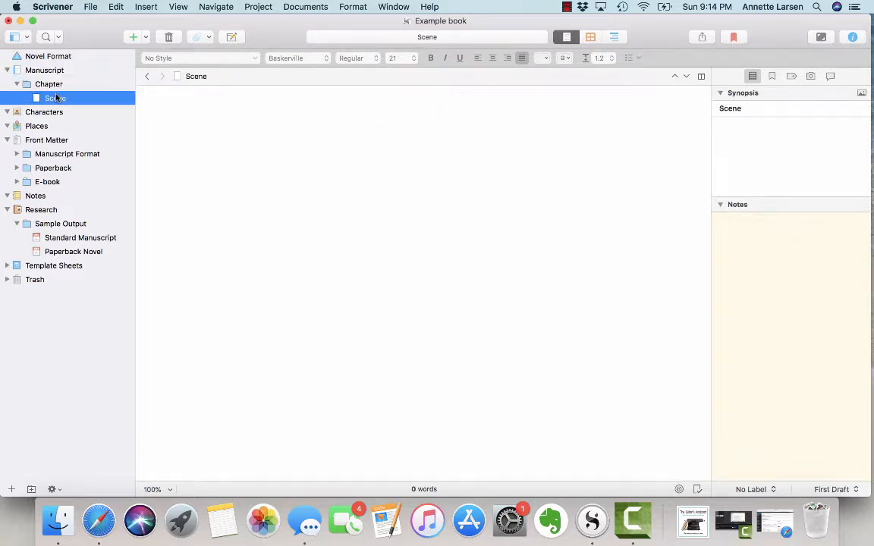
Add ten new folders after the Chapter folder in the Manuscript, keeping their default names
{"action": "left_click", "coordinate": [49, 85]}
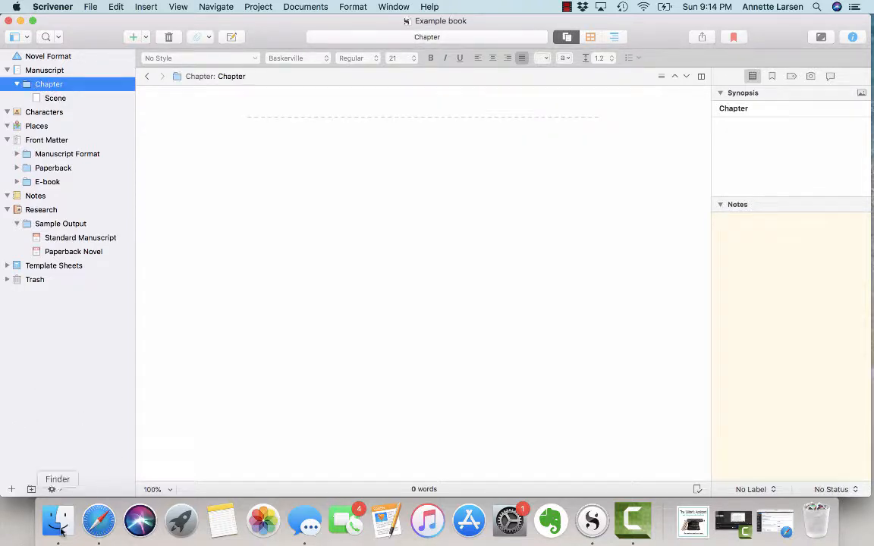
{"action": "left_click", "coordinate": [31, 491]}
{"action": "left_click", "coordinate": [31, 491]}
{"action": "triple_click", "coordinate": [31, 491]}
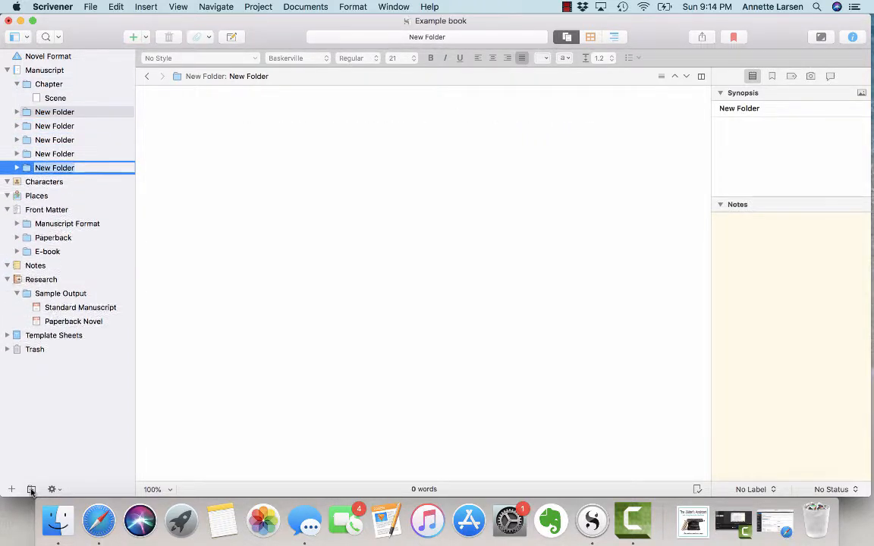
{"action": "triple_click", "coordinate": [31, 491]}
{"action": "double_click", "coordinate": [31, 492]}
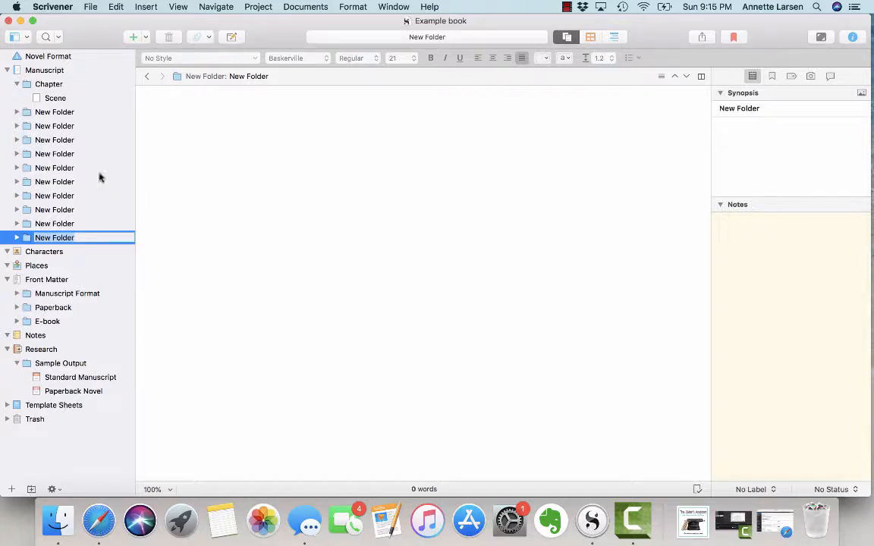
Add three new untitled text documents to the Chapter folder below the existing Scene
{"action": "left_click", "coordinate": [52, 85]}
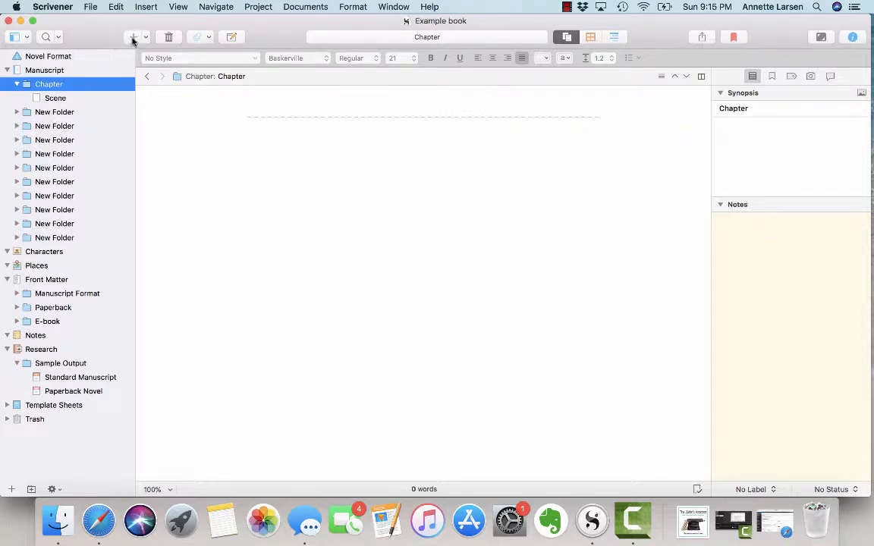
{"action": "left_click", "coordinate": [133, 38]}
{"action": "left_click", "coordinate": [133, 38]}
{"action": "left_click", "coordinate": [133, 38]}
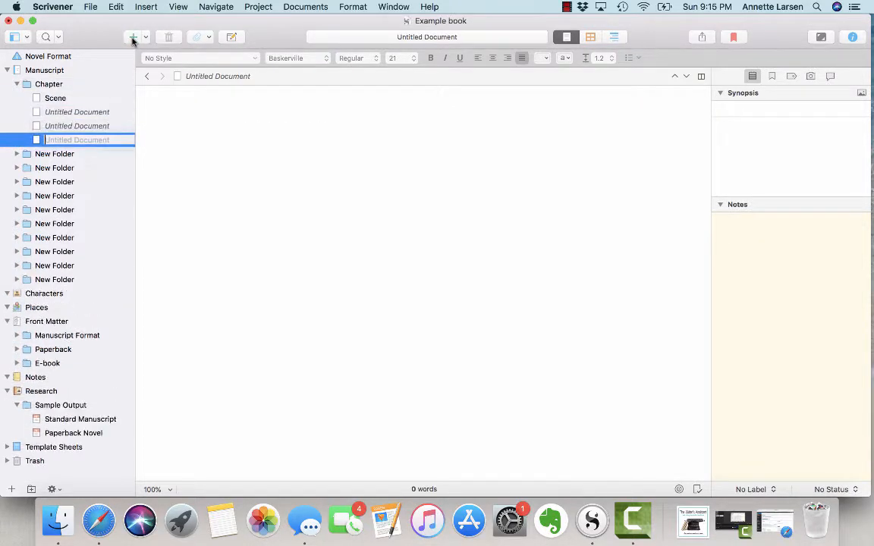
Add one untitled text document to each of the first four new folders in the Manuscript
{"action": "left_click", "coordinate": [53, 154]}
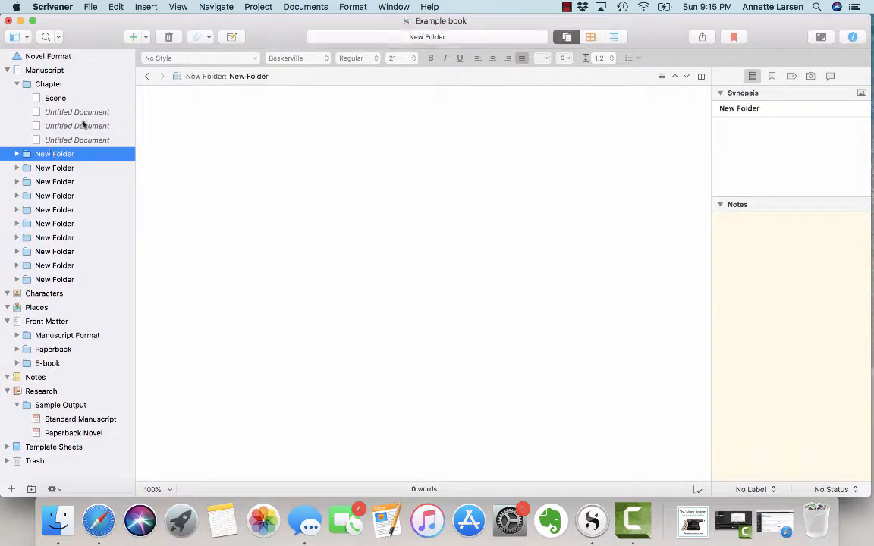
{"action": "left_click", "coordinate": [133, 38]}
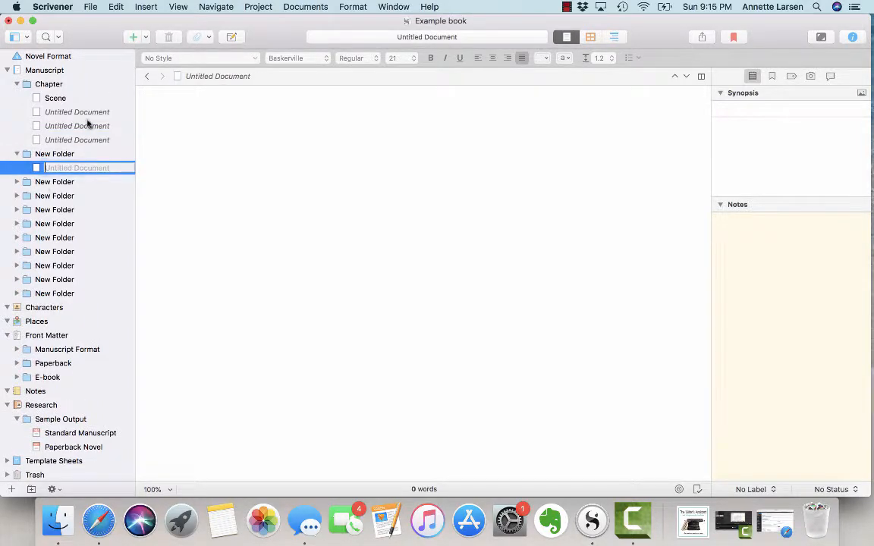
{"action": "left_click", "coordinate": [40, 182]}
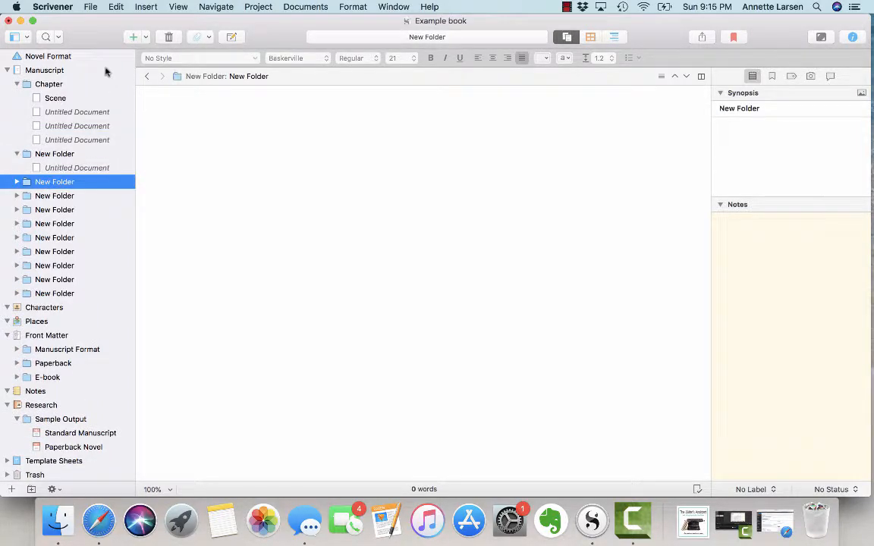
{"action": "left_click", "coordinate": [132, 36]}
{"action": "left_click", "coordinate": [55, 211]}
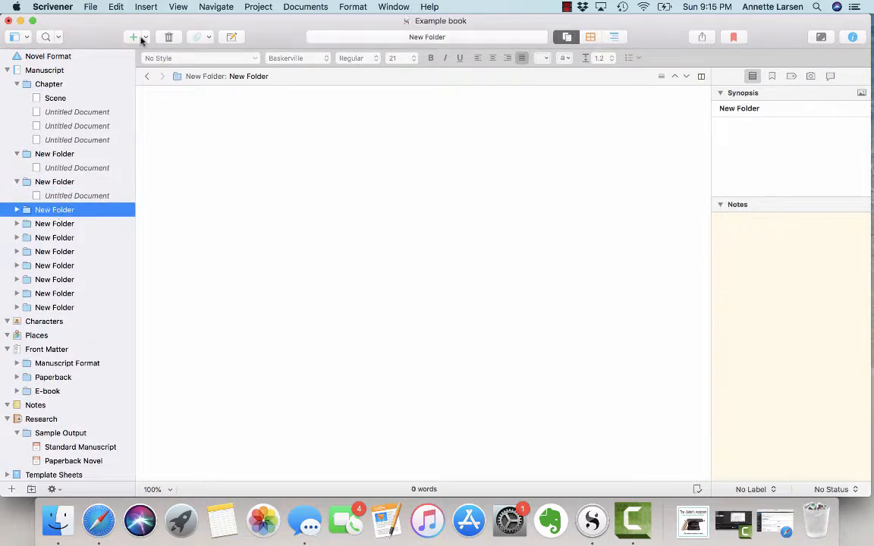
{"action": "left_click", "coordinate": [133, 36]}
{"action": "left_click", "coordinate": [57, 240]}
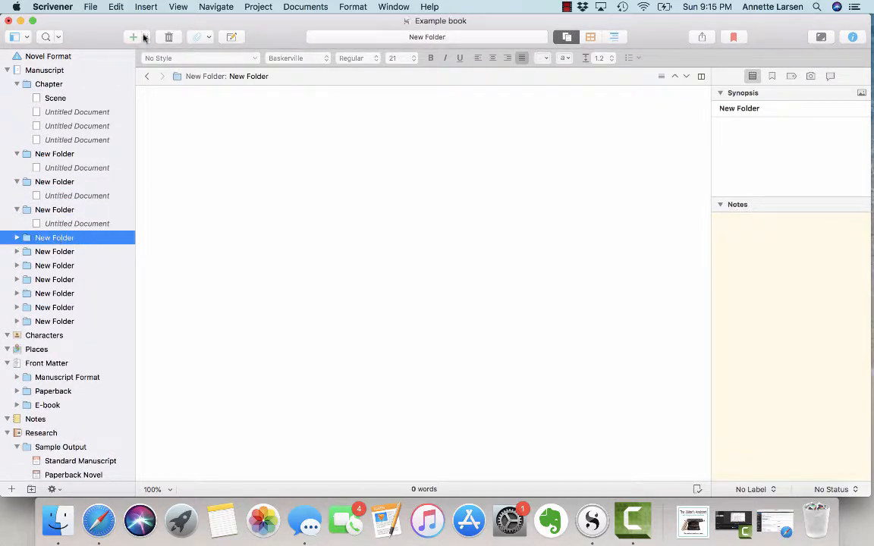
{"action": "left_click", "coordinate": [133, 37]}
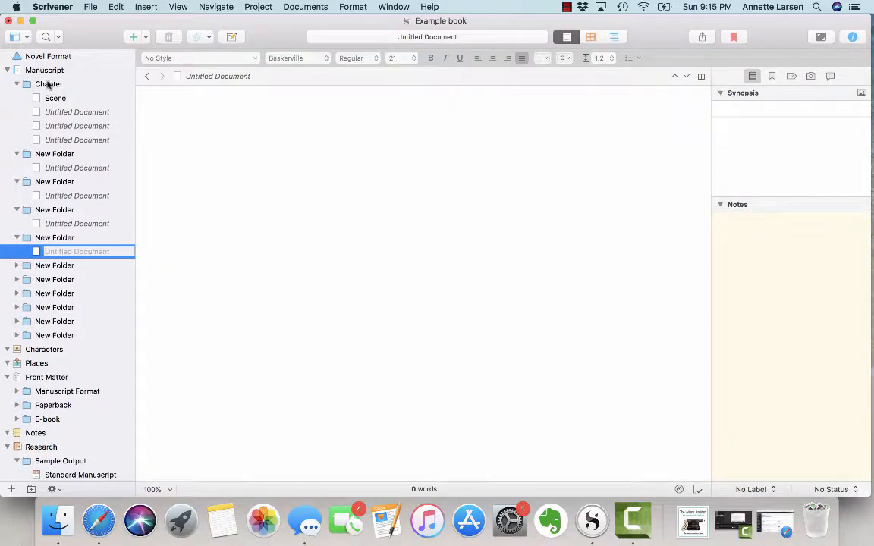
Rename the Chapter folder as "Chapter 1"
{"action": "left_click", "coordinate": [47, 84]}
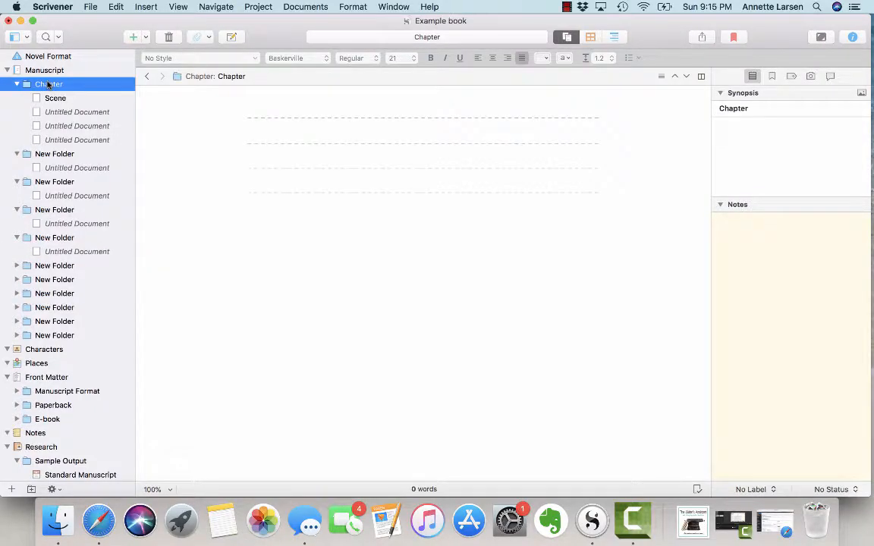
{"action": "left_click", "coordinate": [53, 86]}
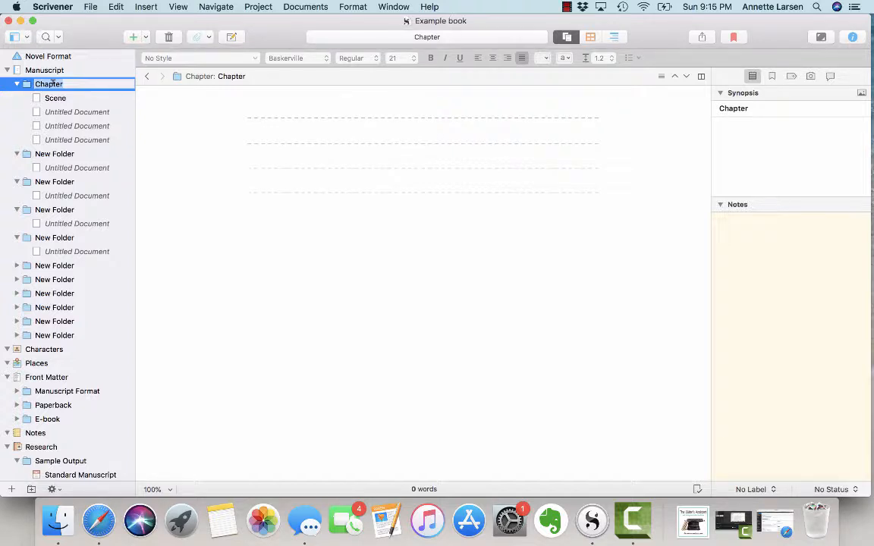
{"action": "type", "text": "Chapter 1"}
Write "This is the beginning of the book" in Chapter 1's Scene document and rename the document as "Start"
{"action": "left_click", "coordinate": [55, 101]}
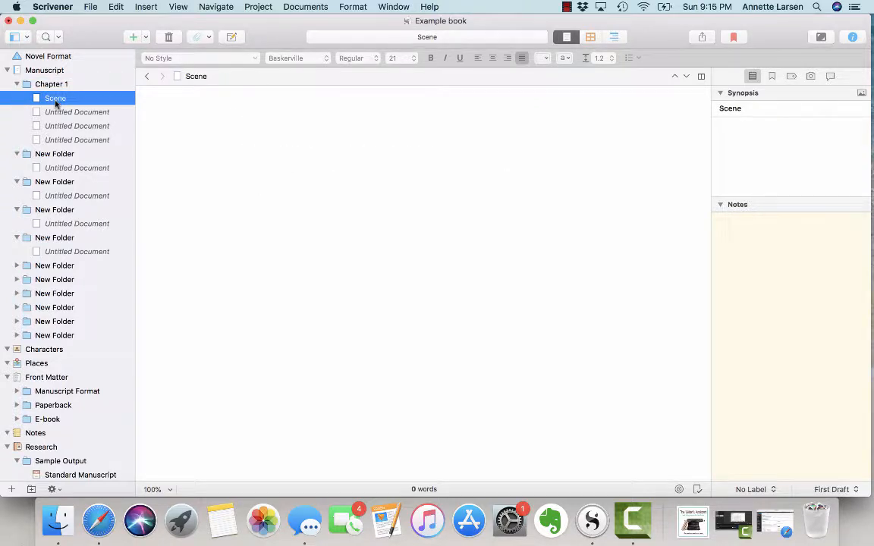
{"action": "left_click", "coordinate": [336, 155]}
{"action": "type", "text": "This"}
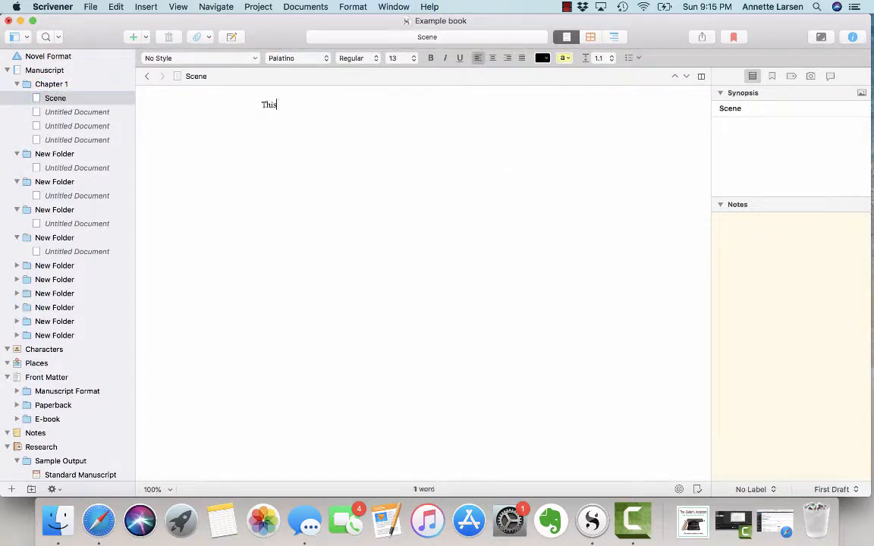
{"action": "type", "text": " is the beginning of the book"}
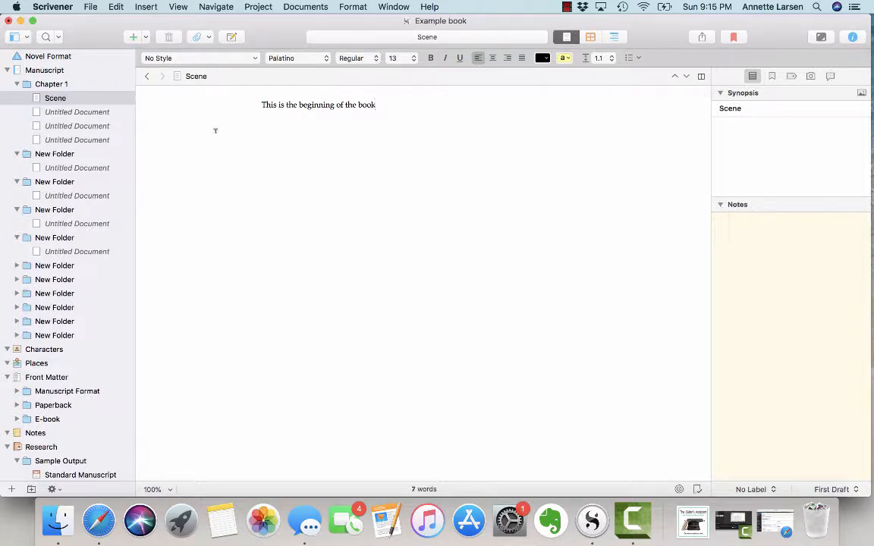
{"action": "left_click", "coordinate": [66, 99]}
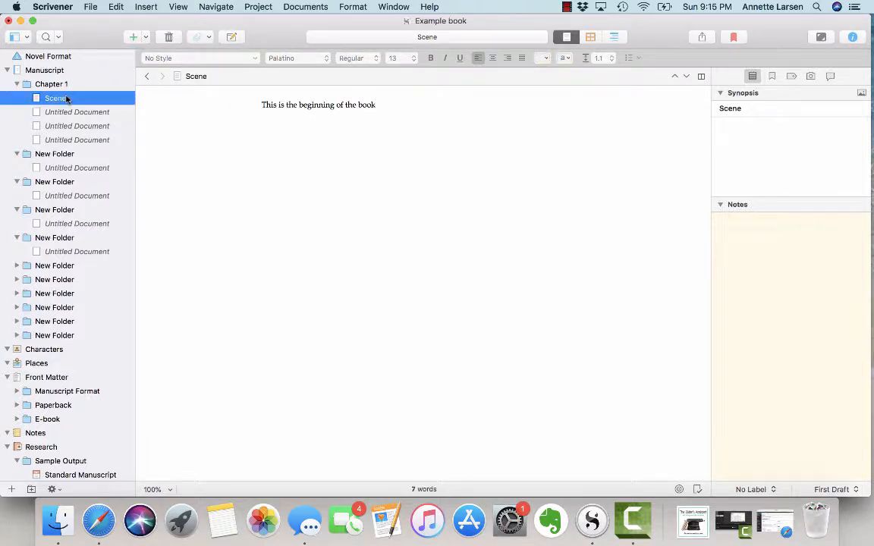
{"action": "left_click", "coordinate": [66, 99]}
{"action": "type", "text": "Start"}
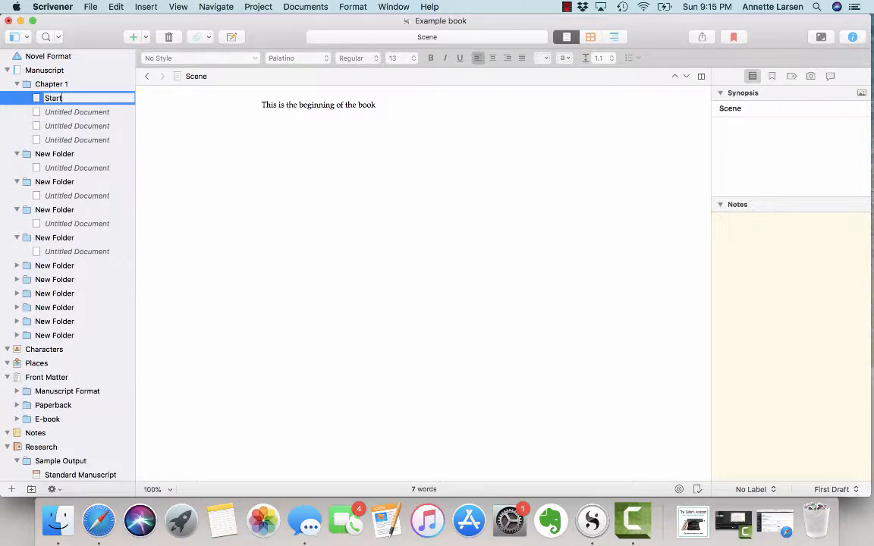
Rename the first untitled document in Chapter 1 as "New scene" and write "Start writing" in it
{"action": "left_click", "coordinate": [65, 115]}
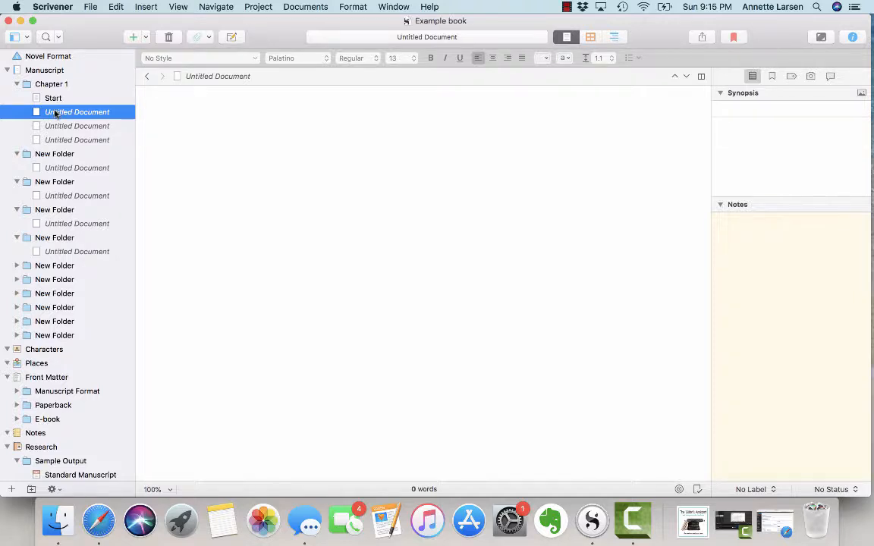
{"action": "left_click", "coordinate": [56, 112]}
{"action": "type", "text": "New scene"}
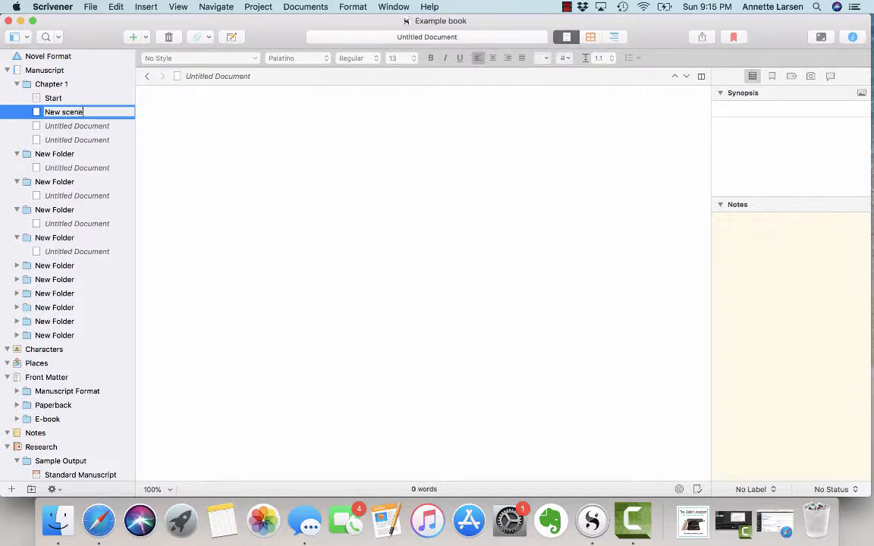
{"action": "left_click", "coordinate": [187, 122]}
{"action": "type", "text": "S"}
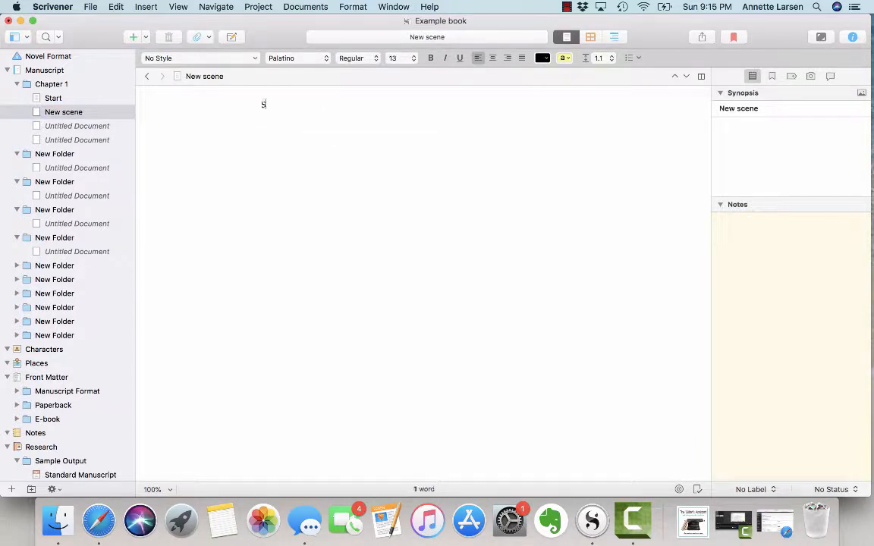
{"action": "type", "text": "tart writing"}
View the Start scene, the combined text of Chapter 1, and the first new folder below it
{"action": "left_click", "coordinate": [47, 99]}
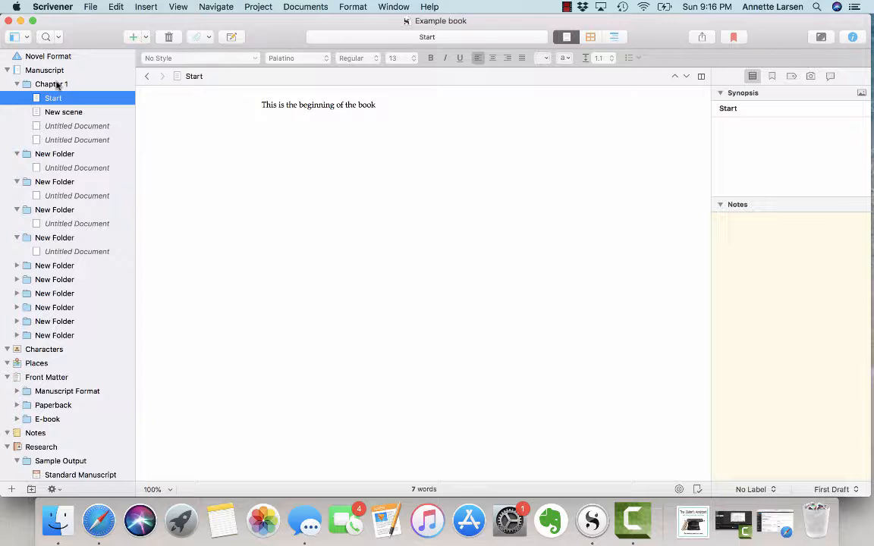
{"action": "left_click", "coordinate": [58, 86]}
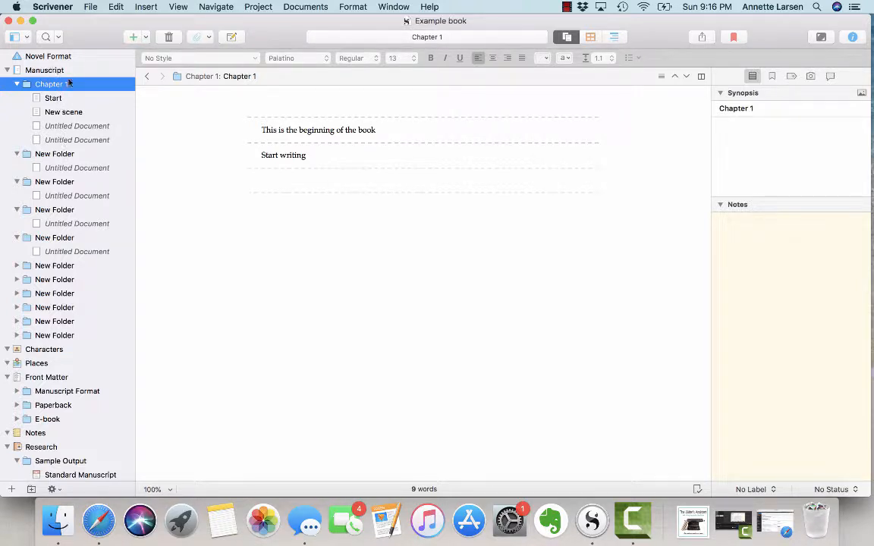
{"action": "left_click", "coordinate": [65, 155]}
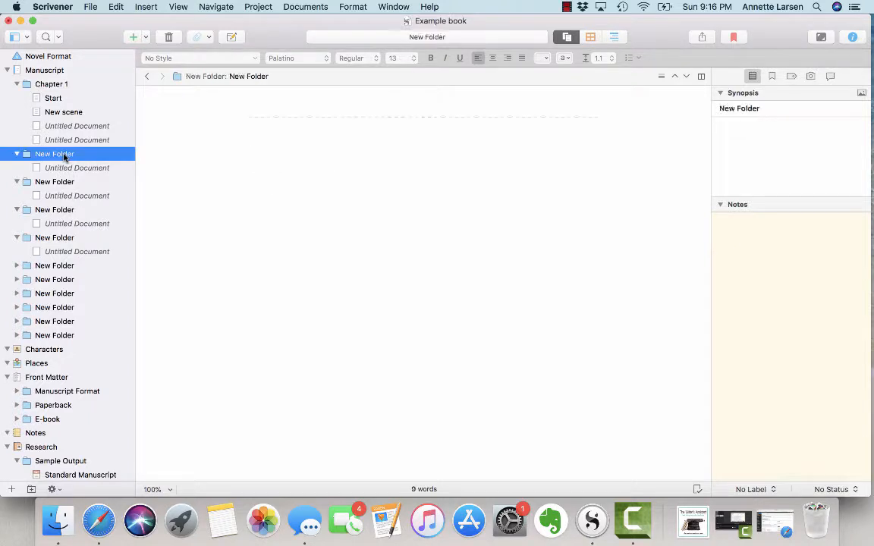
Rename the first new folder below Chapter 1 as "Chapter 2"
{"action": "left_click", "coordinate": [64, 155]}
{"action": "type", "text": "Chape"}
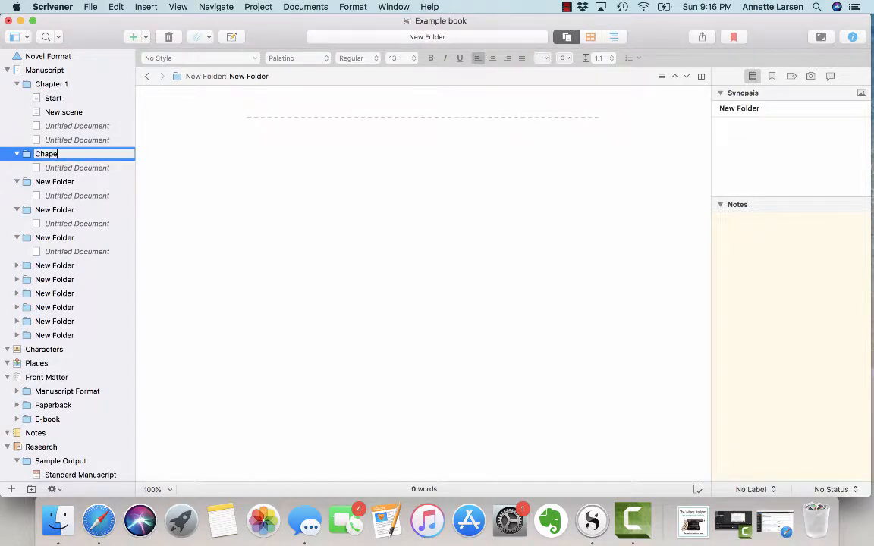
{"action": "key", "text": "BackSpace"}
{"action": "key", "text": "BackSpace"}
{"action": "type", "text": "ter 2"}
Write "This is another scene" in Chapter 2's untitled document
{"action": "left_click", "coordinate": [73, 168]}
{"action": "left_click", "coordinate": [328, 146]}
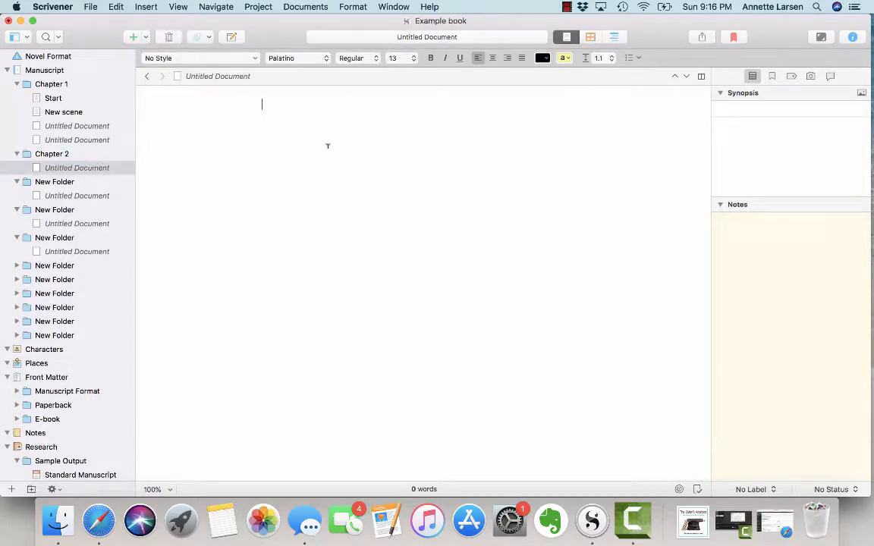
{"action": "type", "text": "This is anoht"}
{"action": "type", "text": " scene"}
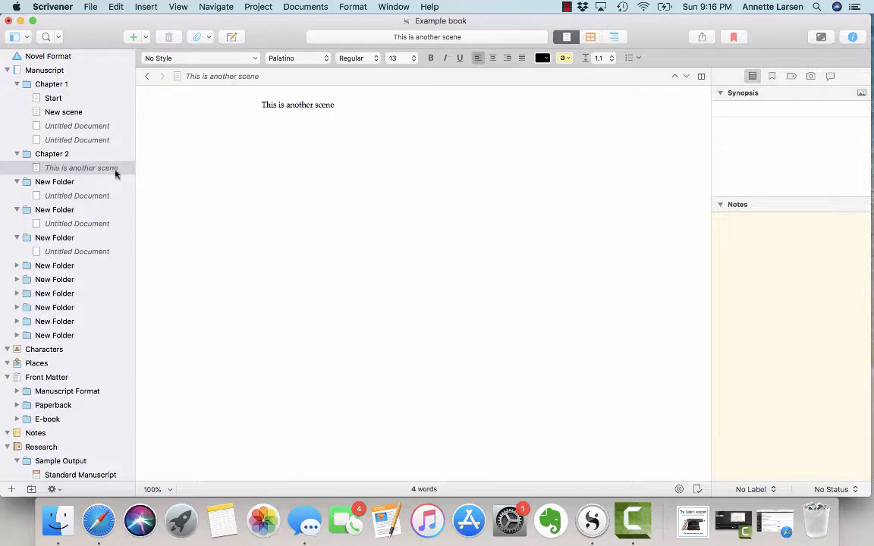
Write "Another one" in the untitled document of the new folder directly below Chapter 2
{"action": "left_click", "coordinate": [57, 195]}
{"action": "left_click", "coordinate": [263, 161]}
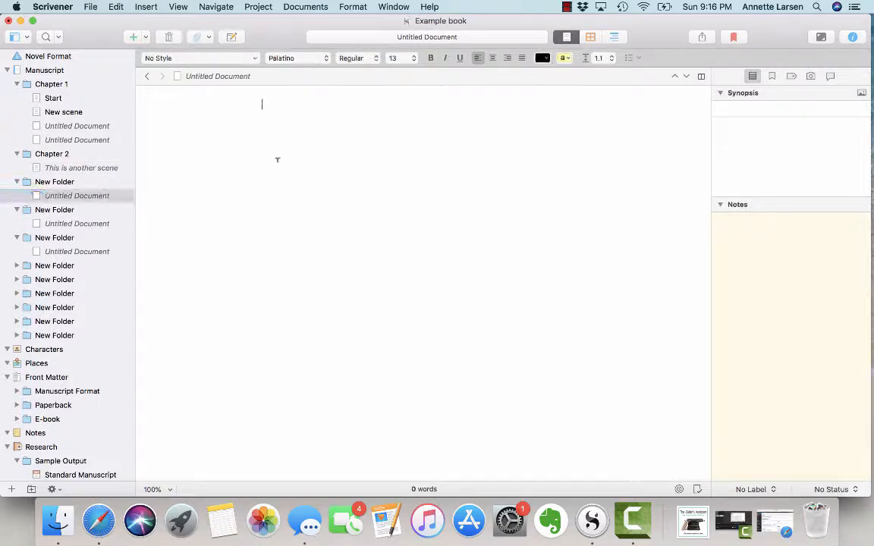
{"action": "type", "text": "Another one"}
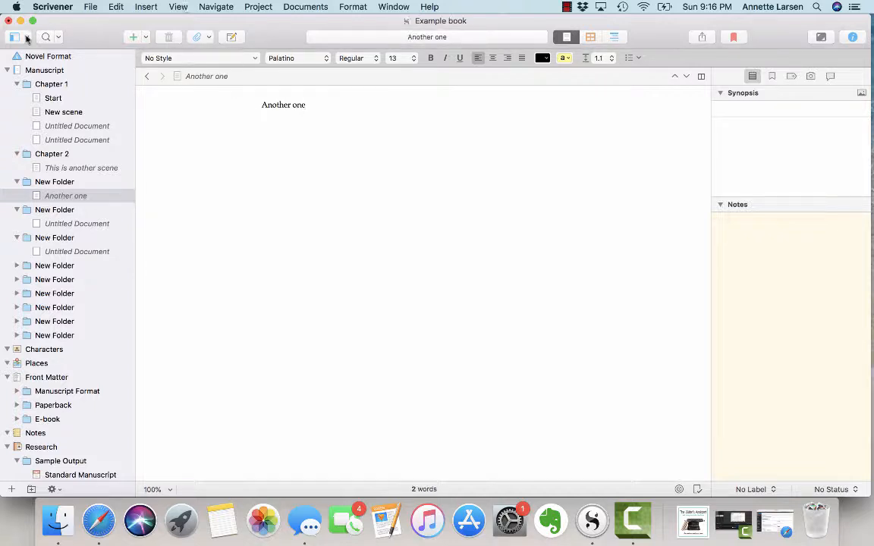
View the combined text of the whole Manuscript, the combined text of Chapter 1, and its Start and New scene documents
{"action": "left_click", "coordinate": [46, 71]}
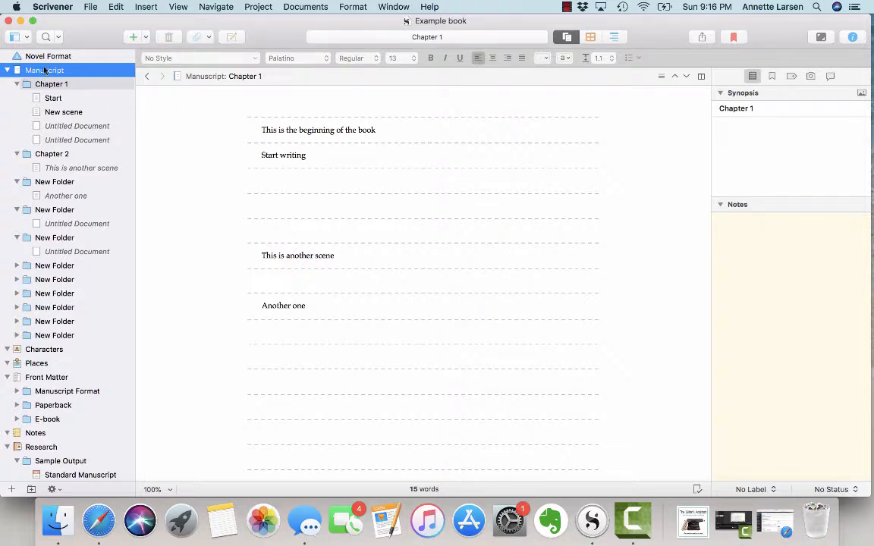
{"action": "scroll", "coordinate": [380, 271], "scroll_direction": "down", "scroll_amount": 3}
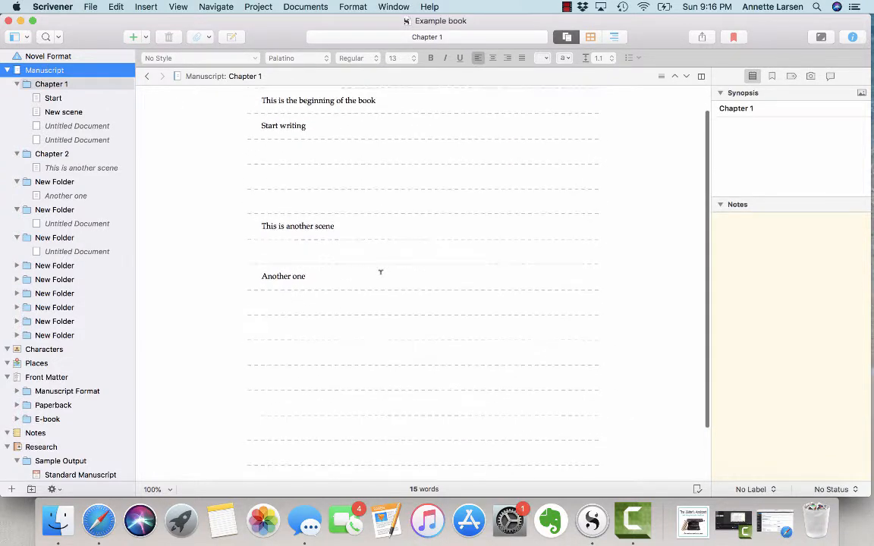
{"action": "scroll", "coordinate": [380, 272], "scroll_direction": "up", "scroll_amount": 3}
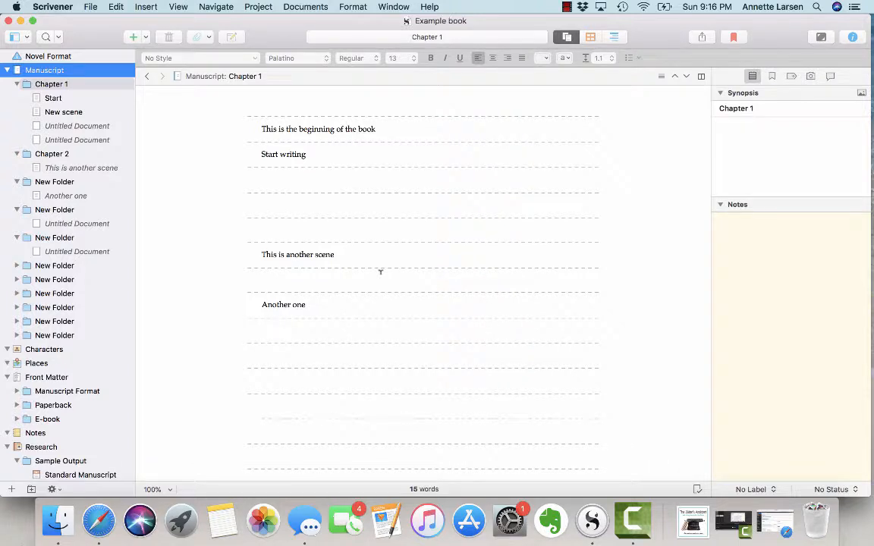
{"action": "left_click", "coordinate": [55, 84]}
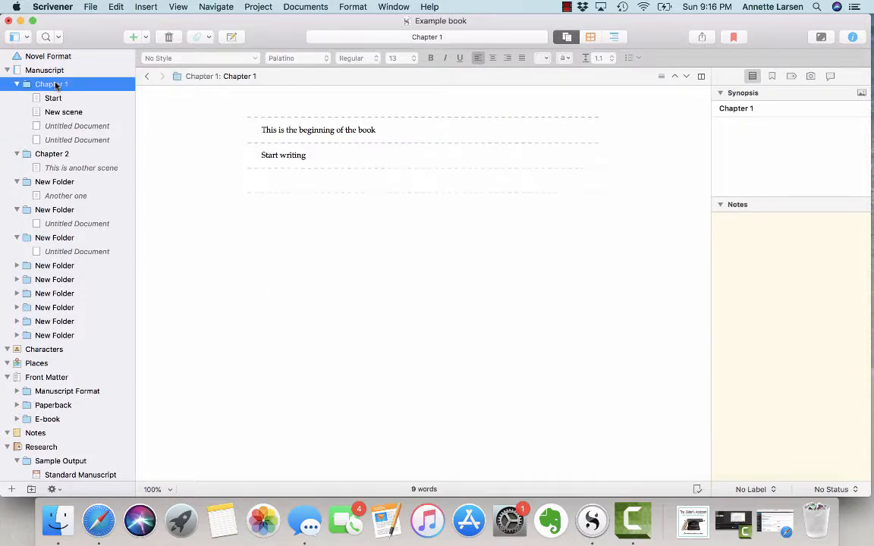
{"action": "left_click", "coordinate": [53, 99]}
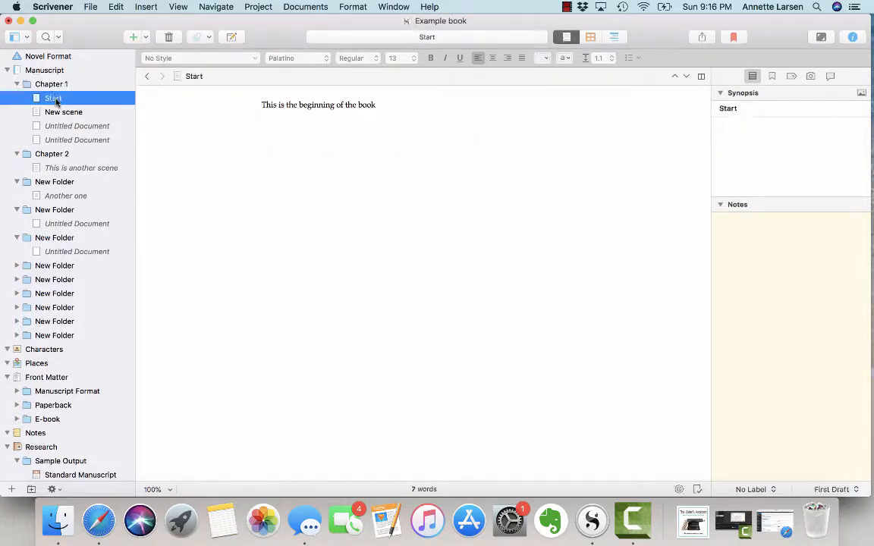
{"action": "left_click", "coordinate": [59, 113]}
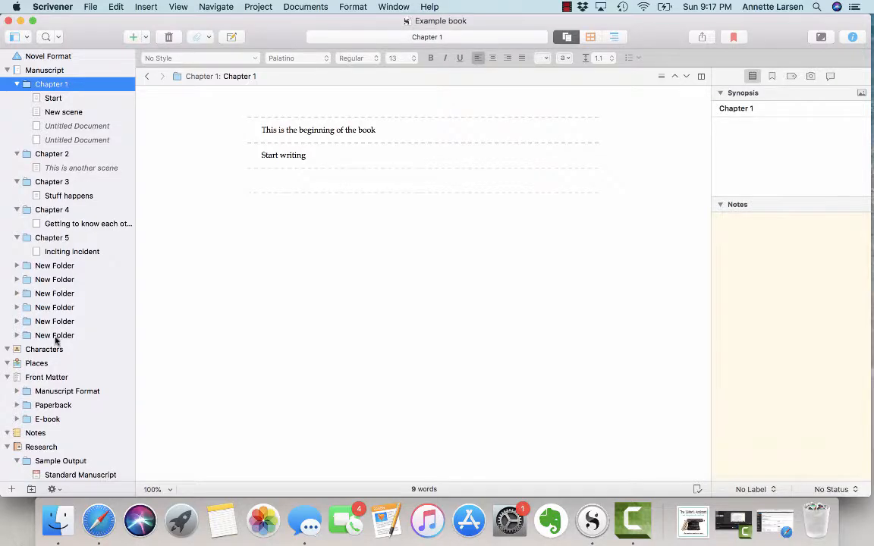
Delete the last four unnamed new folders at the end of the Manuscript, one after another
{"action": "left_click", "coordinate": [55, 336]}
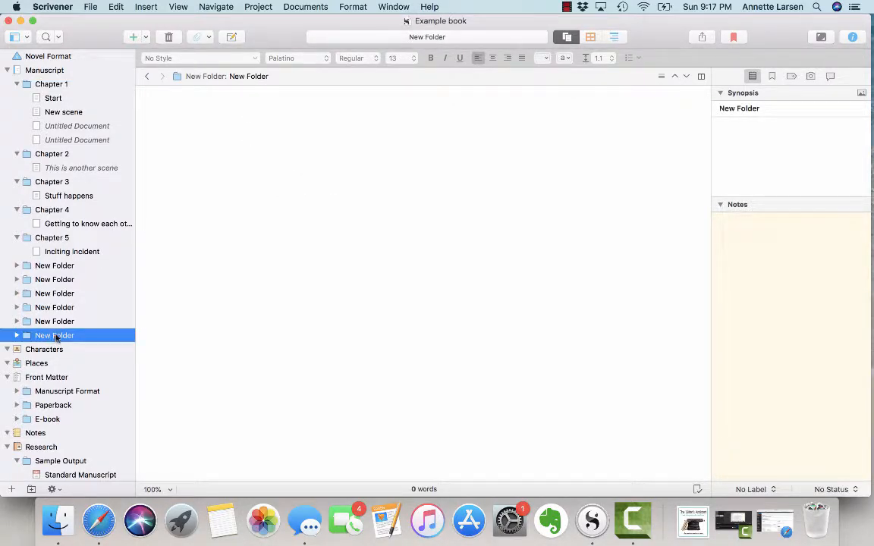
{"action": "left_click", "coordinate": [170, 36]}
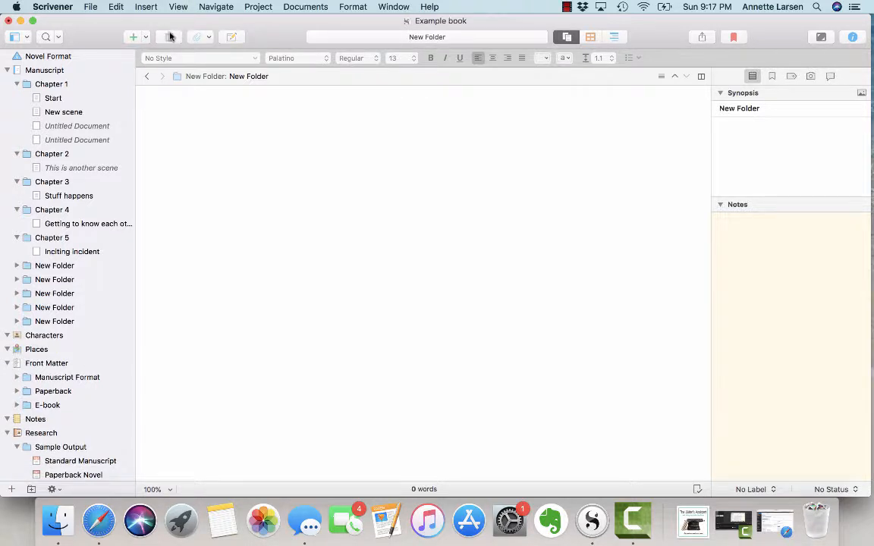
{"action": "left_click", "coordinate": [61, 322]}
{"action": "left_click", "coordinate": [168, 36]}
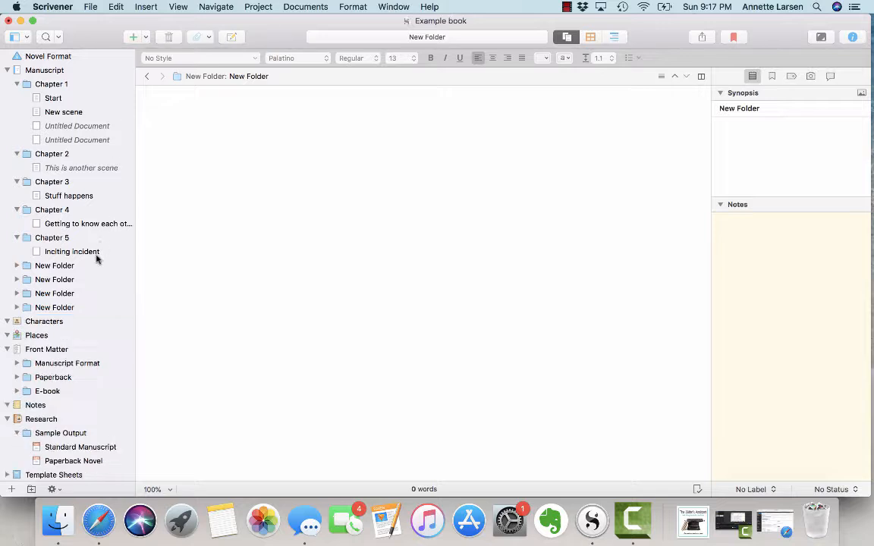
{"action": "left_click", "coordinate": [63, 307]}
{"action": "left_click", "coordinate": [168, 36]}
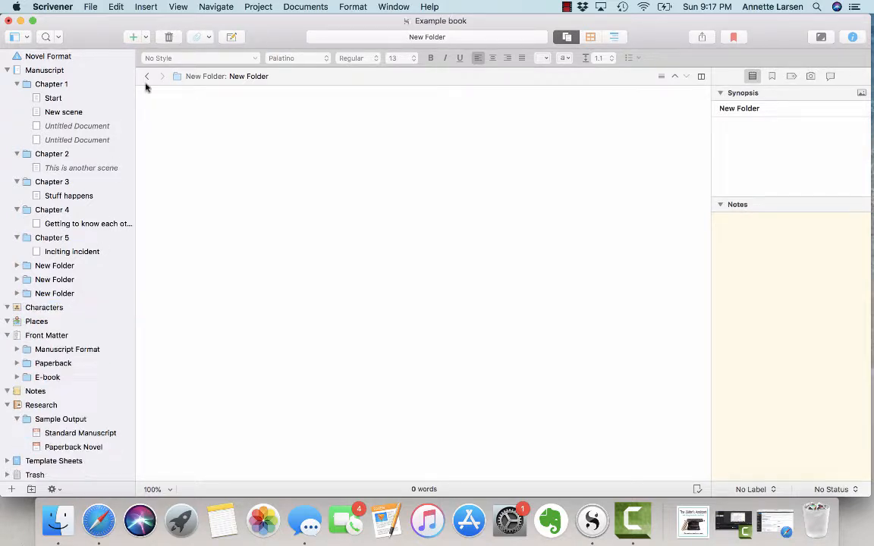
{"action": "left_click", "coordinate": [66, 293]}
{"action": "left_click", "coordinate": [168, 37]}
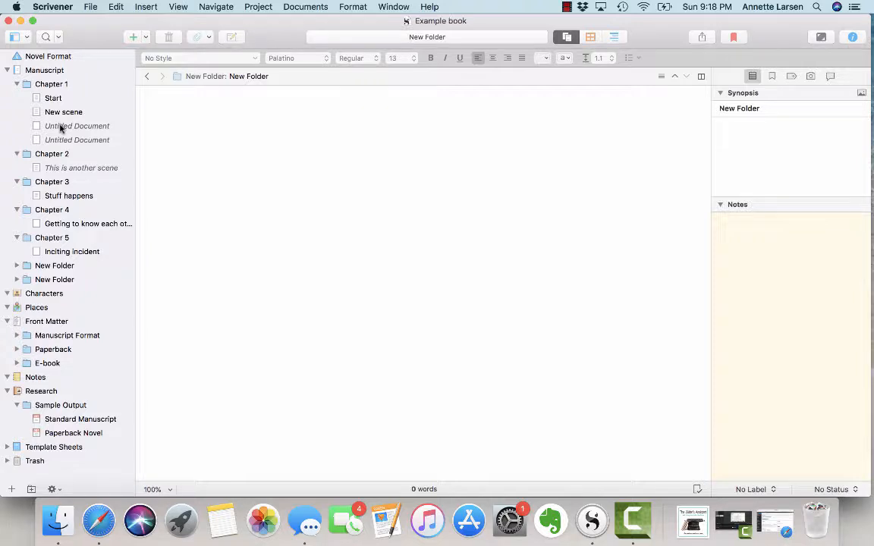
Move Chapter 1's first untitled document between Start and New scene, write "The stuff that happens" in it, and view the combined Manuscript
{"action": "left_click", "coordinate": [61, 128]}
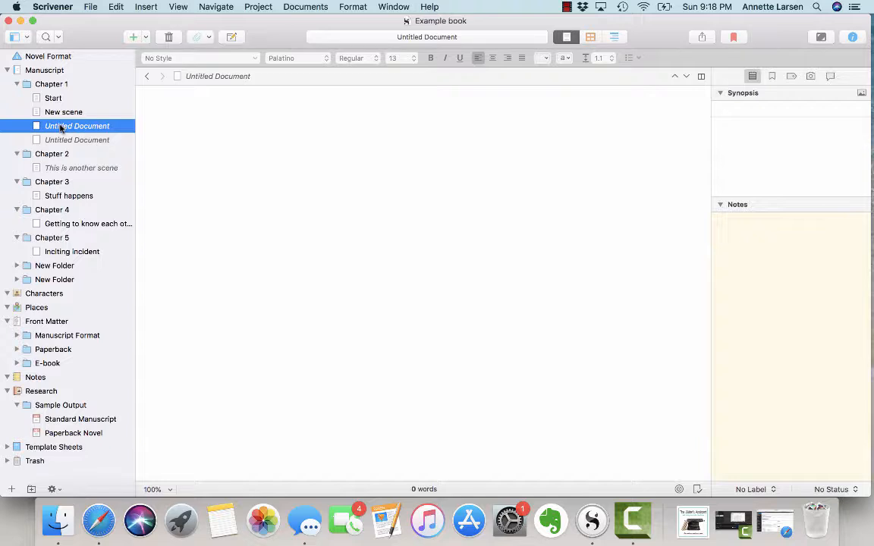
{"action": "left_click_drag", "start_coordinate": [61, 129], "coordinate": [61, 106]}
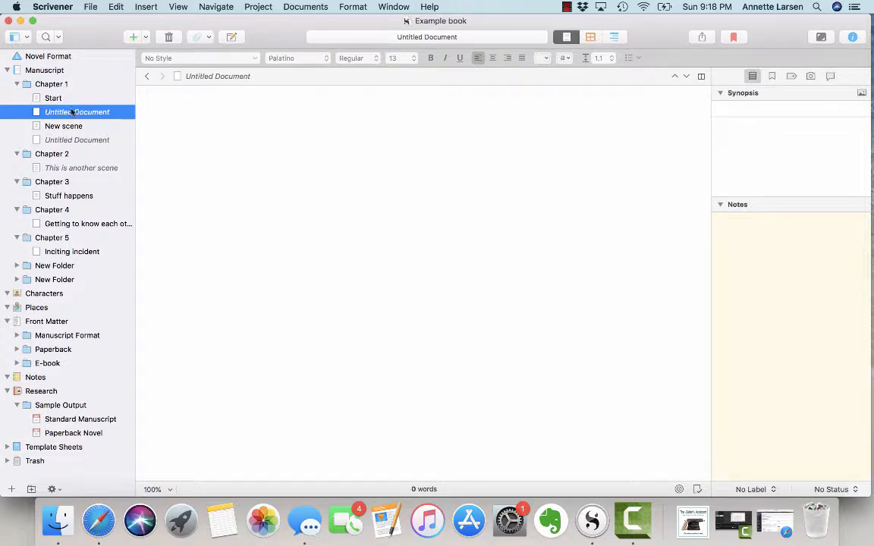
{"action": "left_click", "coordinate": [256, 138]}
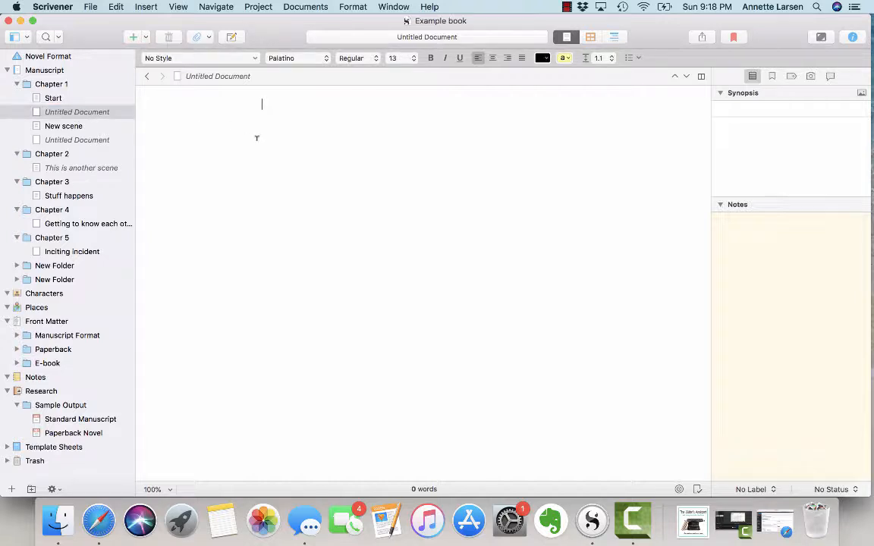
{"action": "type", "text": "The stuf"}
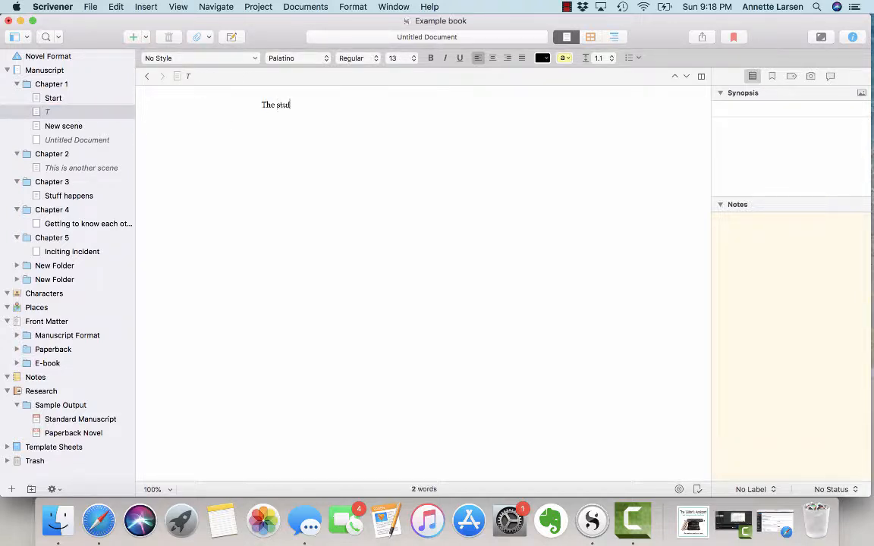
{"action": "type", "text": "f that happens"}
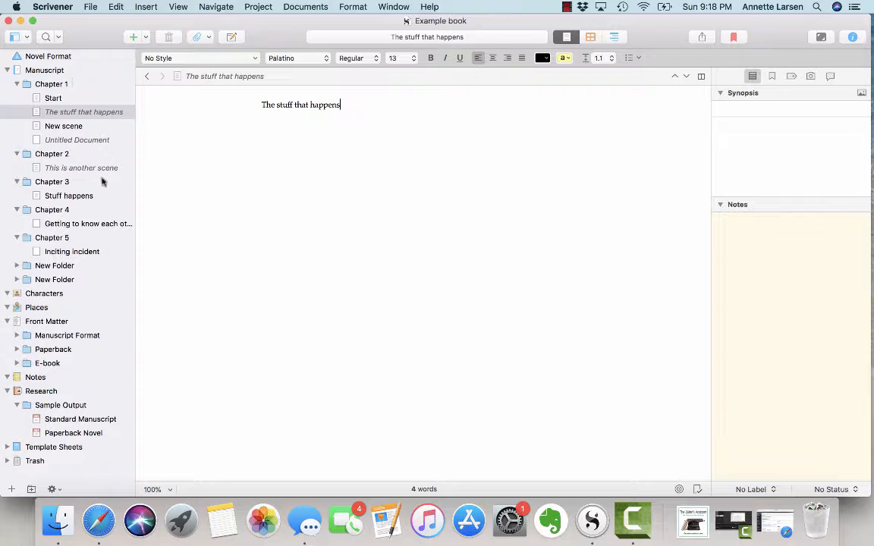
{"action": "left_click", "coordinate": [43, 70]}
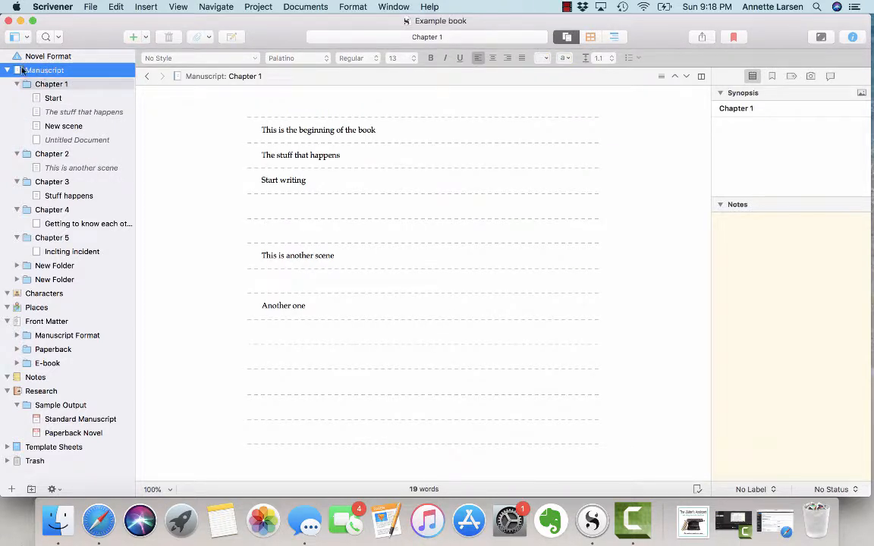
Add three character sketches to the Characters folder
{"action": "left_click", "coordinate": [37, 295]}
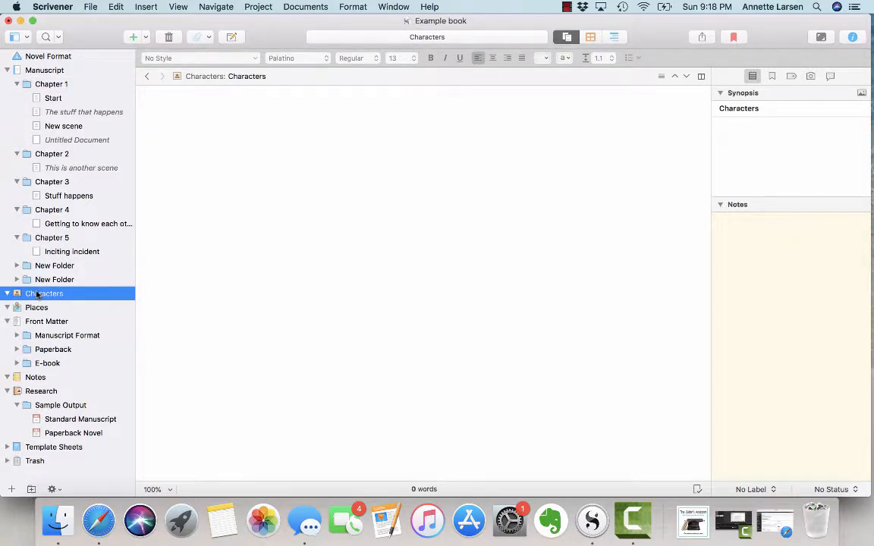
{"action": "left_click", "coordinate": [134, 38]}
{"action": "left_click", "coordinate": [133, 38]}
{"action": "left_click", "coordinate": [134, 38]}
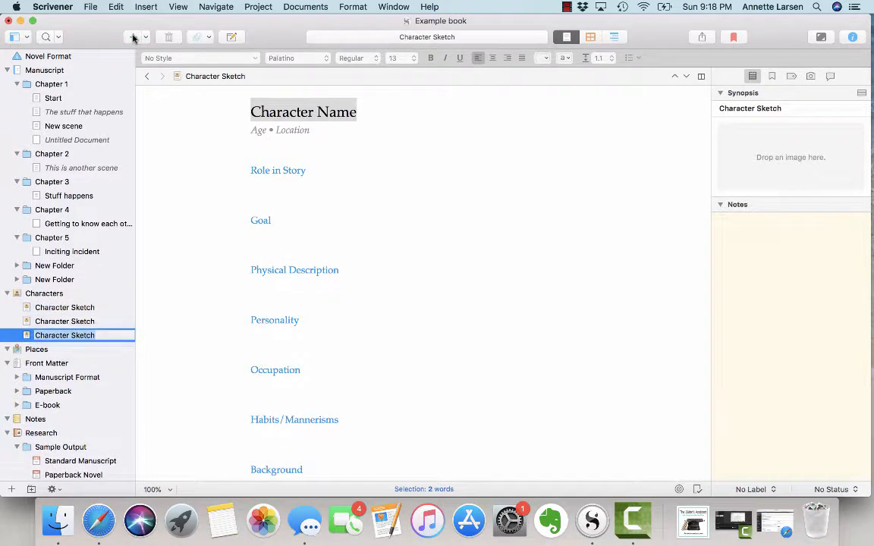
Rename the first character sketch with the character's first name
{"action": "left_click", "coordinate": [72, 307]}
{"action": "left_click", "coordinate": [71, 307]}
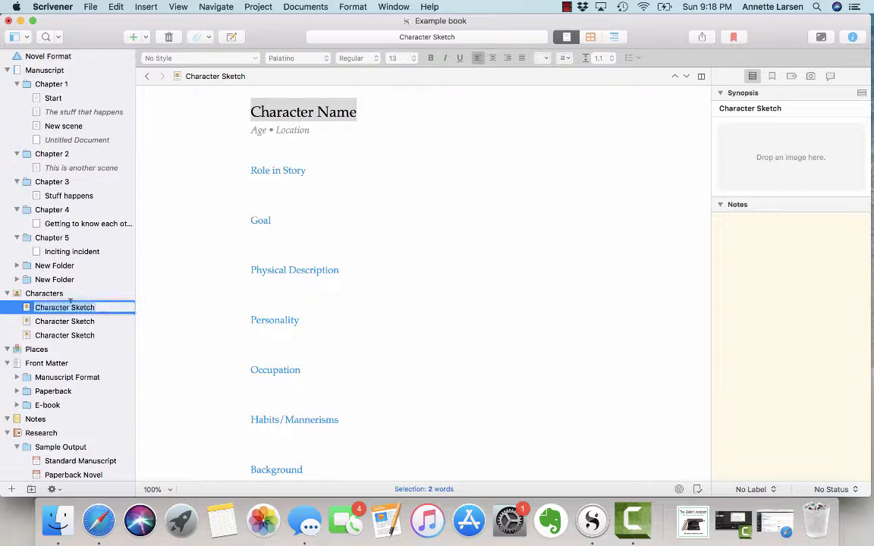
{"action": "type", "text": "Sally"}
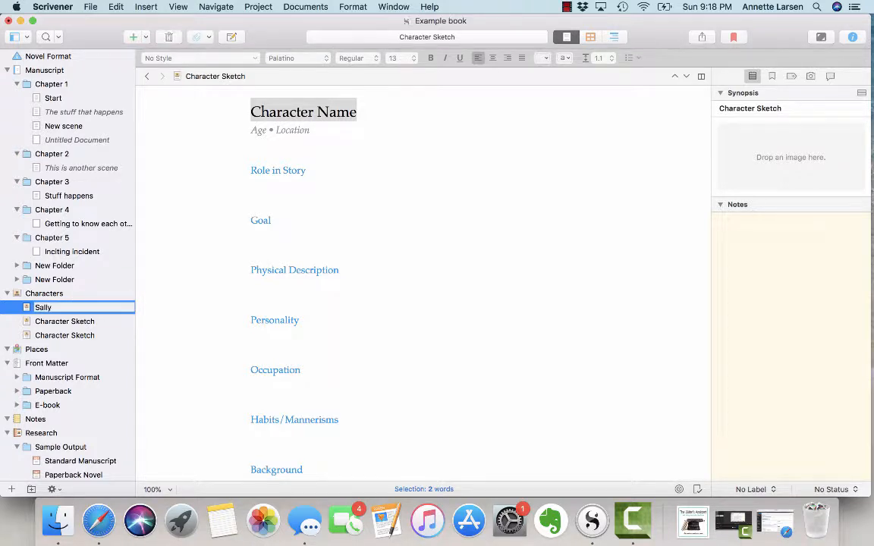
{"action": "key", "text": "Return"}
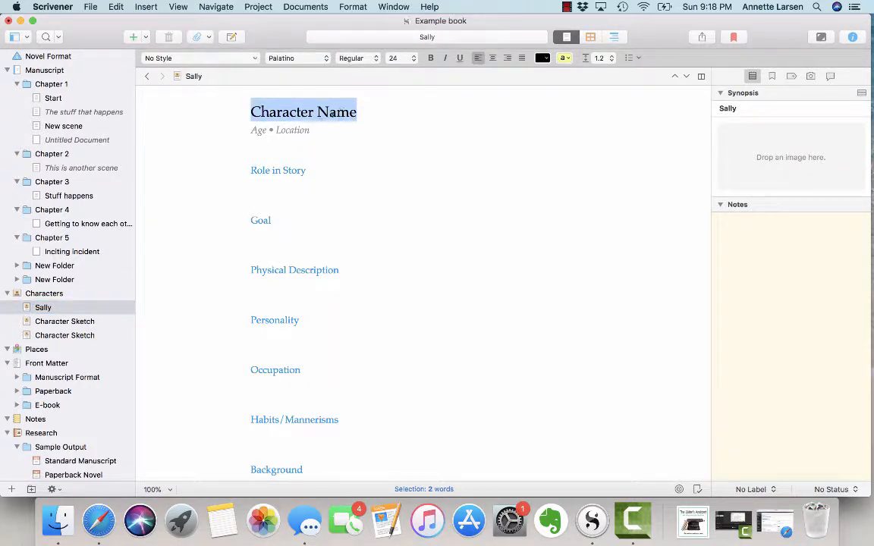
Write "Main Charact4er" after the Role in Story heading of the first character sketch
{"action": "left_click", "coordinate": [316, 172]}
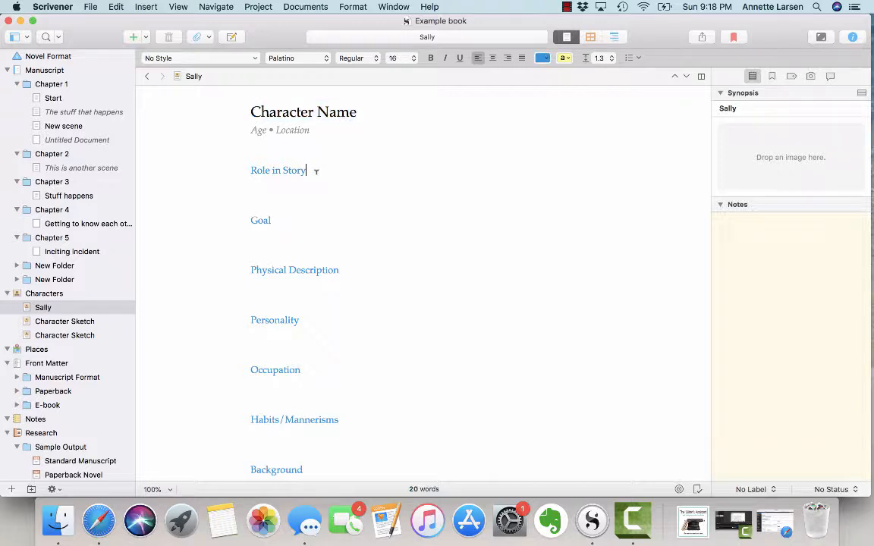
{"action": "type", "text": "MainCharac"}
{"action": "key", "text": "BackSpace"}
{"action": "key", "text": "BackSpace"}
{"action": "key", "text": "BackSpace"}
{"action": "type", "text": "ract4er"}
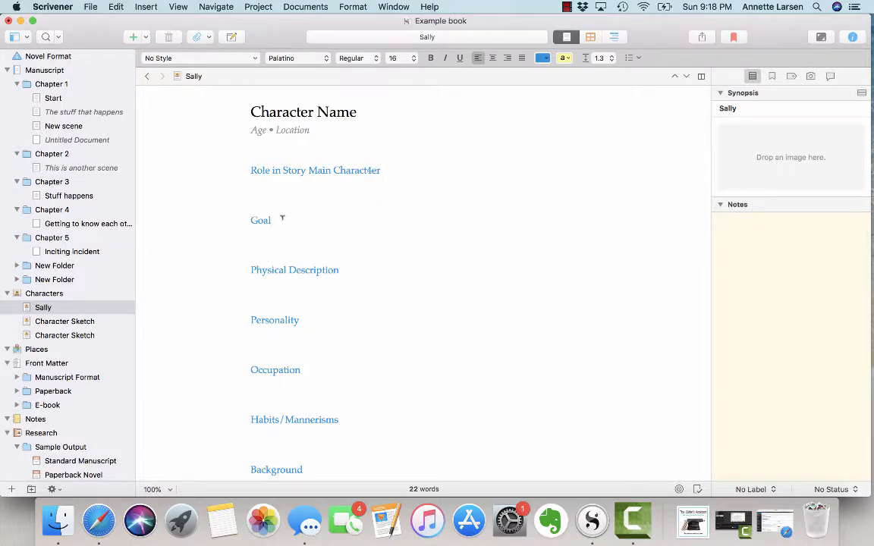
Replace the Goal heading in the first character sketch with "Backstory"
{"action": "left_click_drag", "start_coordinate": [281, 218], "coordinate": [234, 215]}
{"action": "type", "text": "Backsotry"}
{"action": "key", "text": "BackSpace"}
{"action": "key", "text": "BackSpace"}
{"action": "key", "text": "BackSpace"}
{"action": "key", "text": "BackSpace"}
{"action": "type", "text": "tory"}
Add a setting sketch to the Places folder
{"action": "left_click", "coordinate": [36, 350]}
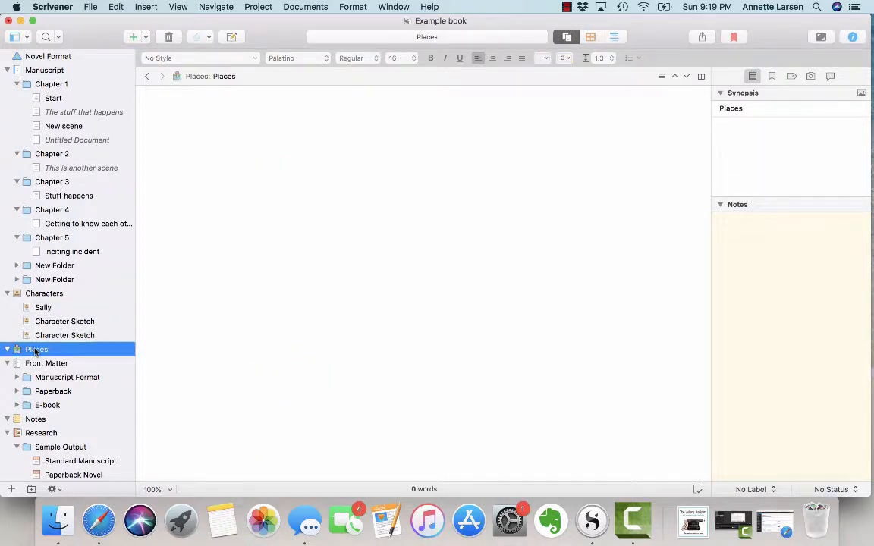
{"action": "left_click", "coordinate": [131, 36]}
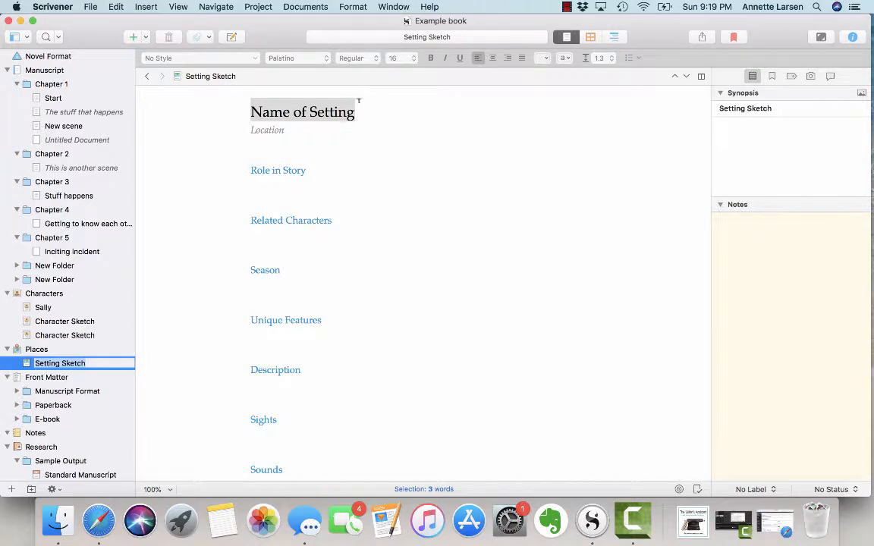
View the Front Matter pages and the Paperback folder's content, and expand the Paperback folder to list its documents
{"action": "left_click", "coordinate": [31, 380]}
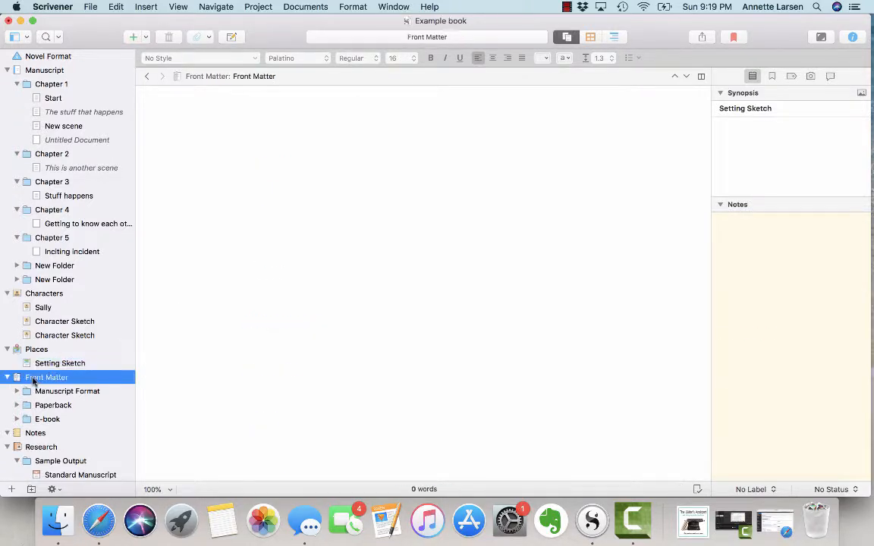
{"action": "scroll", "coordinate": [33, 382], "scroll_direction": "down", "scroll_amount": 3}
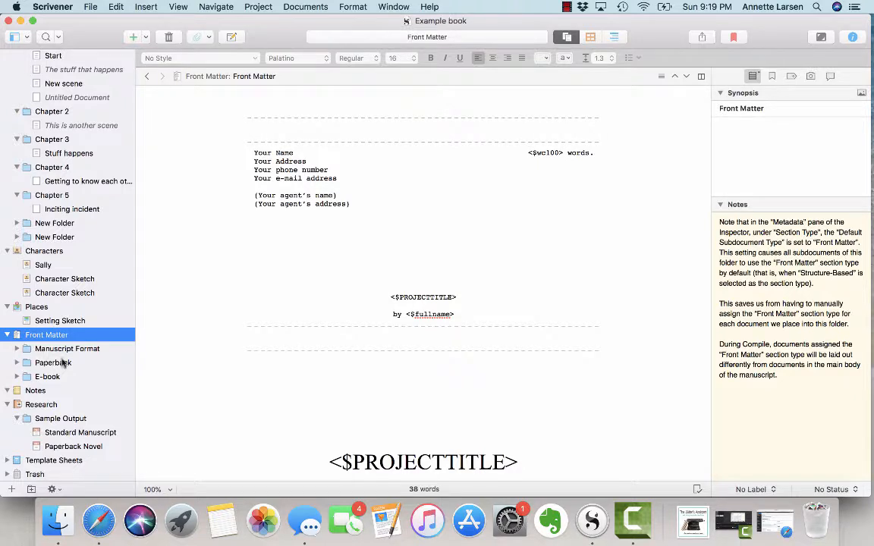
{"action": "left_click", "coordinate": [59, 362]}
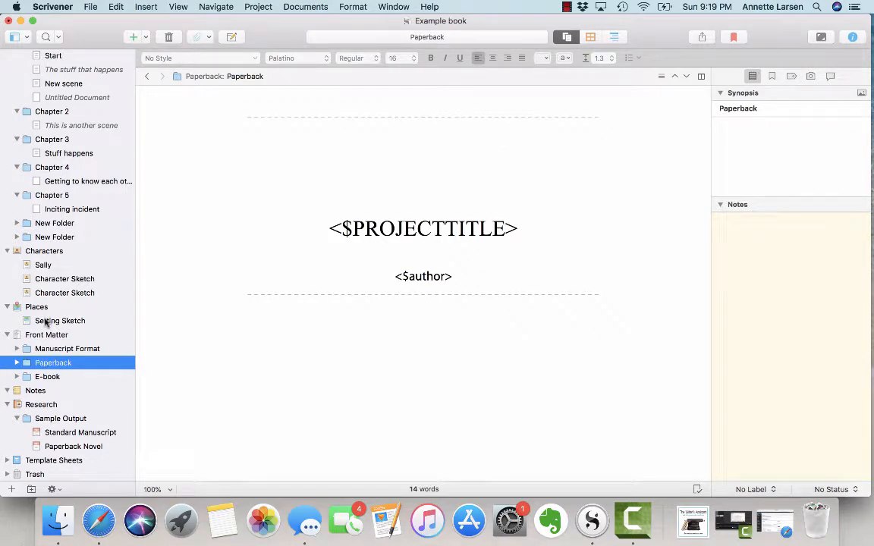
{"action": "left_click", "coordinate": [17, 363]}
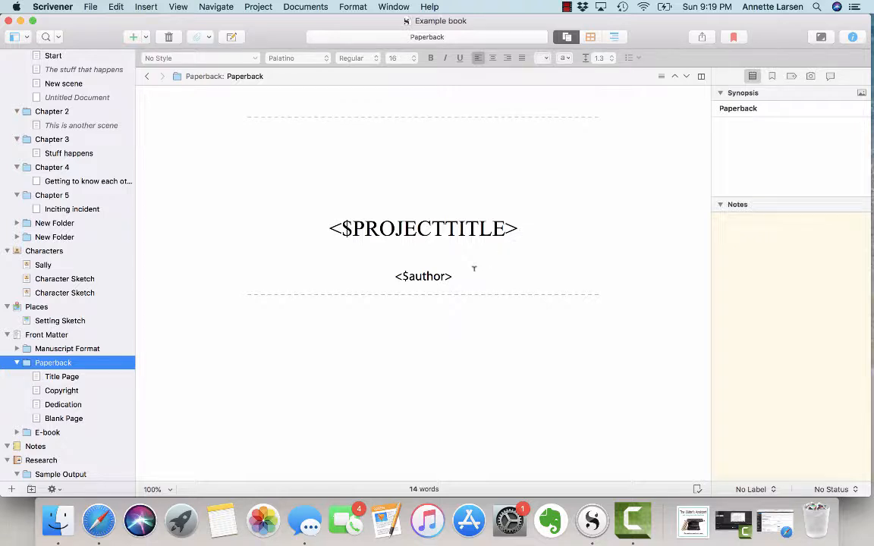
View the Copyright, Dedication, Blank Page and Title Page documents in the Paperback folder
{"action": "left_click", "coordinate": [63, 393]}
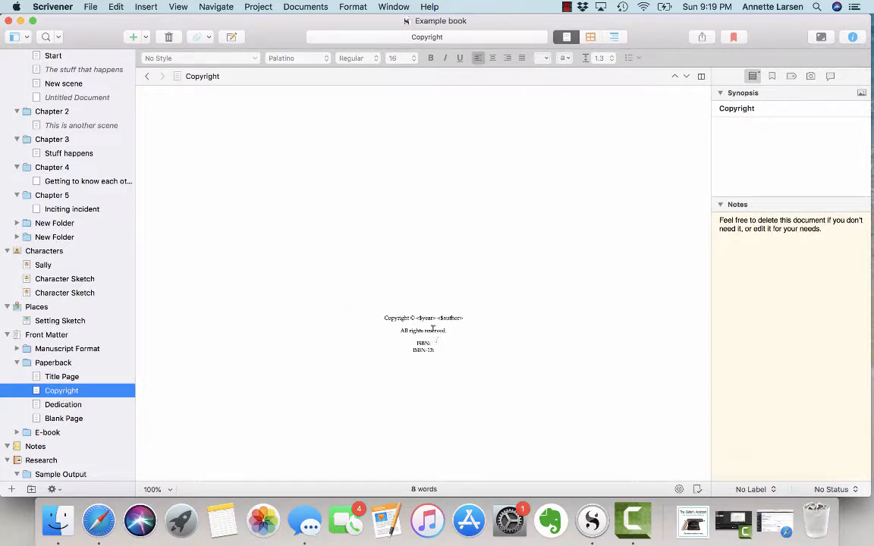
{"action": "left_click", "coordinate": [70, 404]}
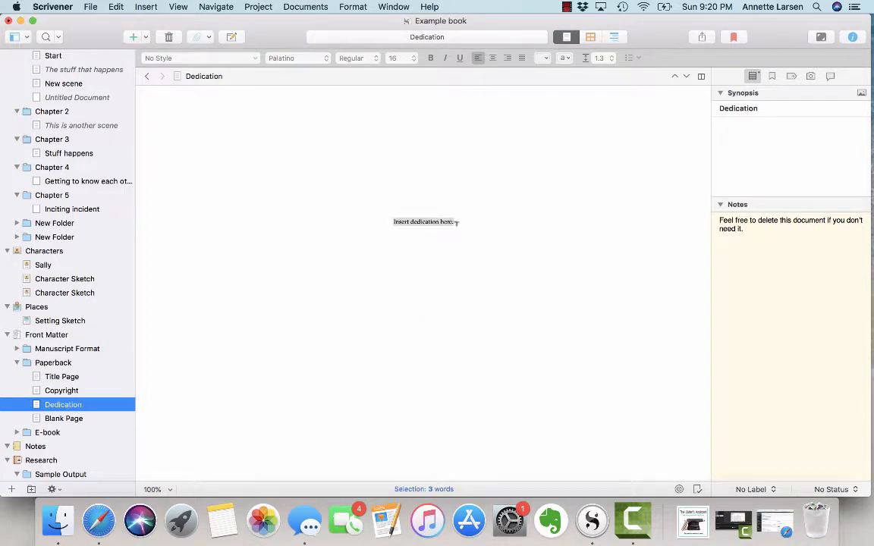
{"action": "left_click", "coordinate": [61, 421]}
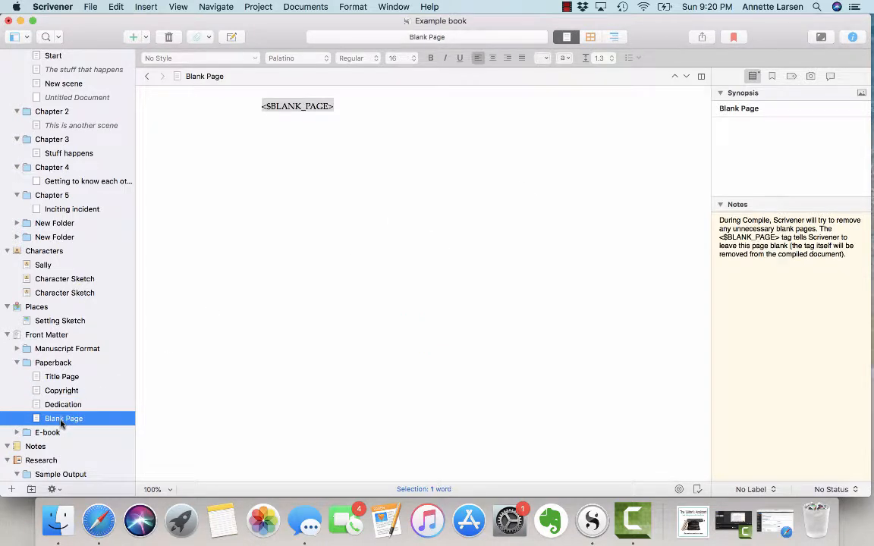
{"action": "left_click", "coordinate": [67, 377]}
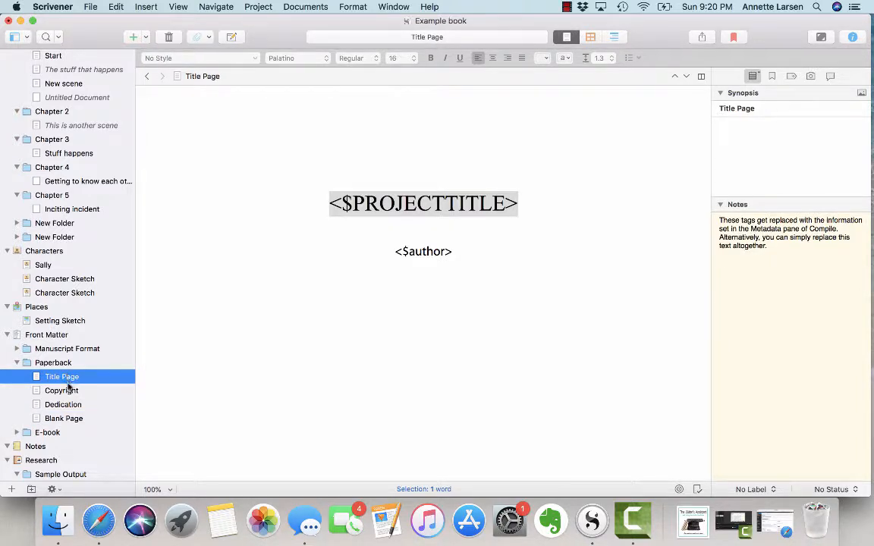
{"action": "left_click", "coordinate": [67, 395]}
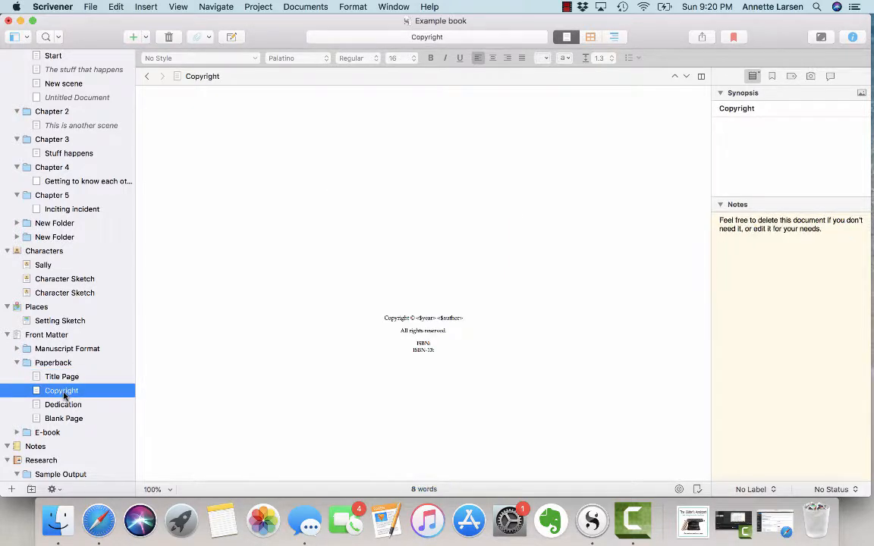
{"action": "left_click", "coordinate": [70, 406]}
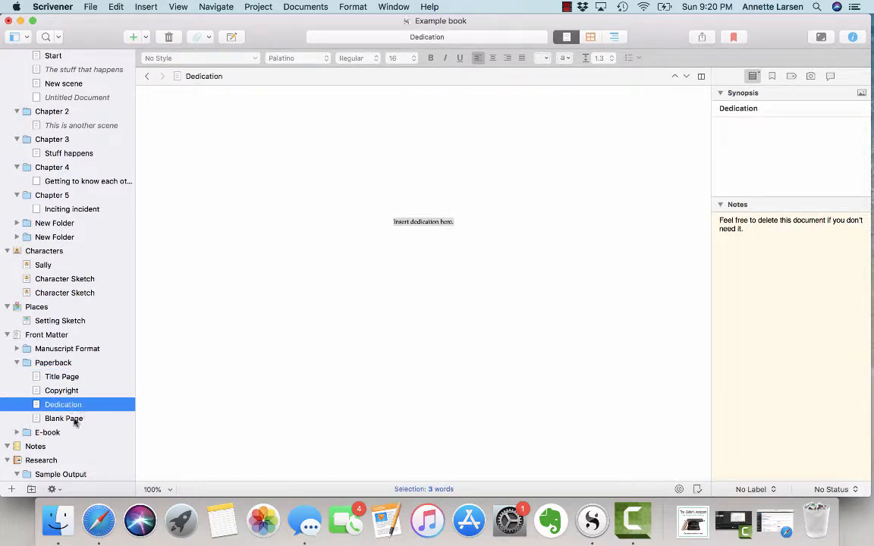
Add a document named "Also by" after Blank Page in the Paperback folder
{"action": "left_click", "coordinate": [74, 420]}
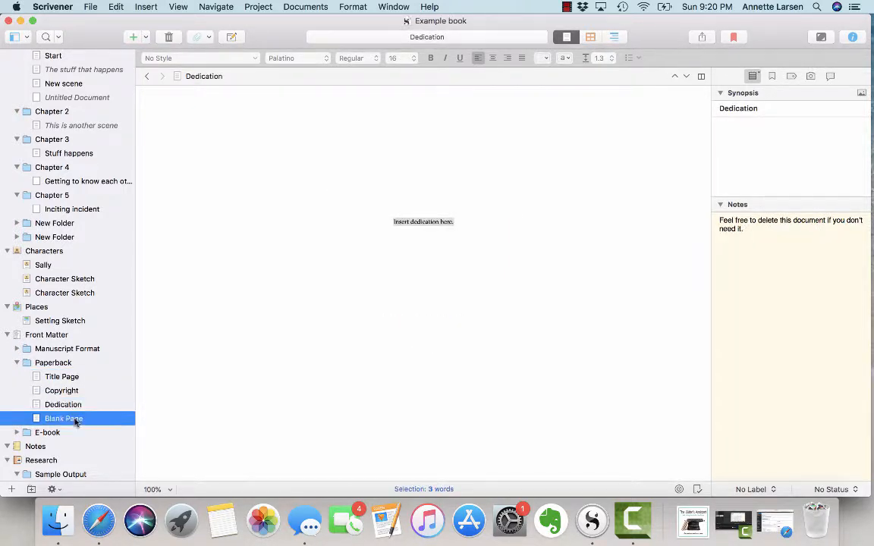
{"action": "left_click", "coordinate": [134, 37]}
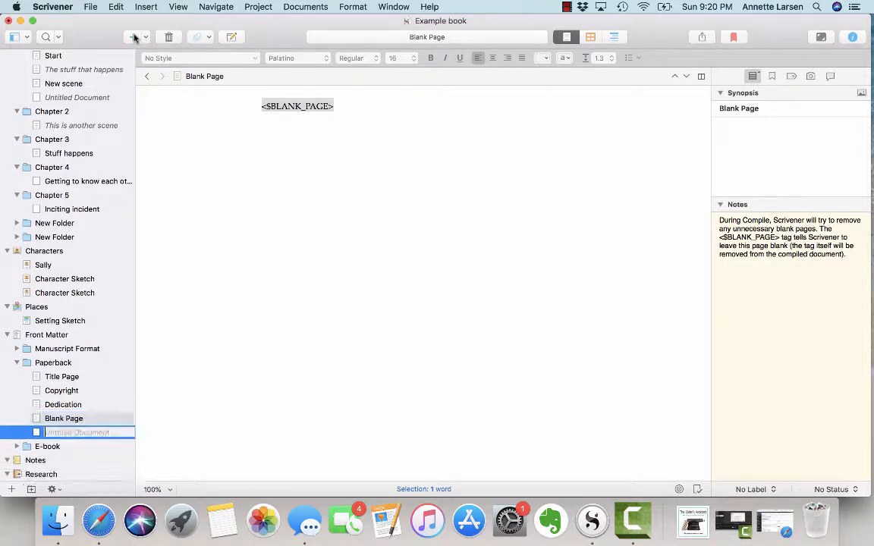
{"action": "type", "text": "Also"}
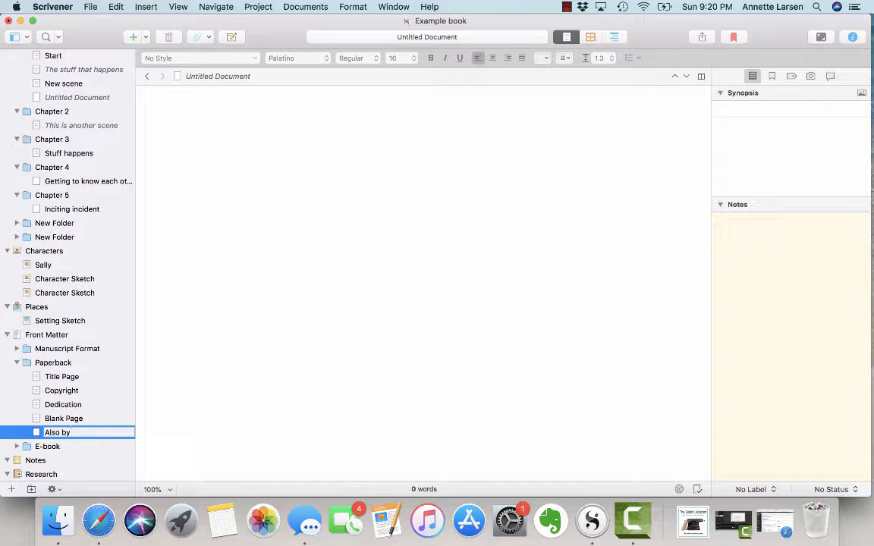
{"action": "type", "text": " by"}
{"action": "key", "text": "Return"}
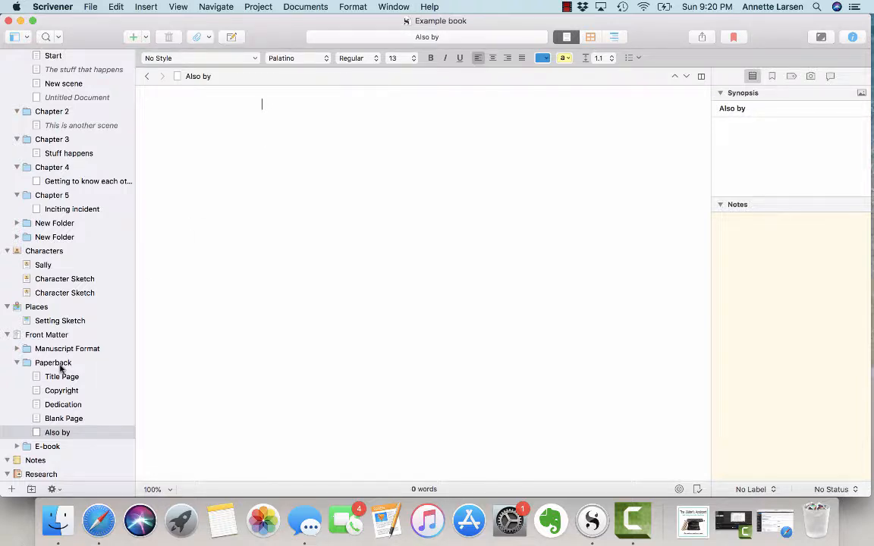
View the Paperback folder's combined text, expand the E-book folder, and view its Cover image
{"action": "scroll", "coordinate": [70, 379], "scroll_direction": "down", "scroll_amount": 3}
{"action": "scroll", "coordinate": [76, 422], "scroll_direction": "up", "scroll_amount": 1}
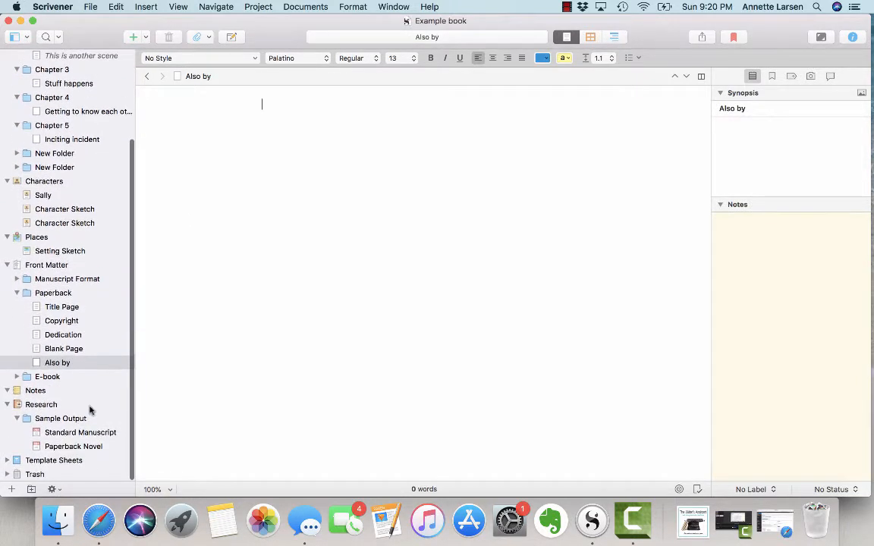
{"action": "left_click", "coordinate": [59, 295]}
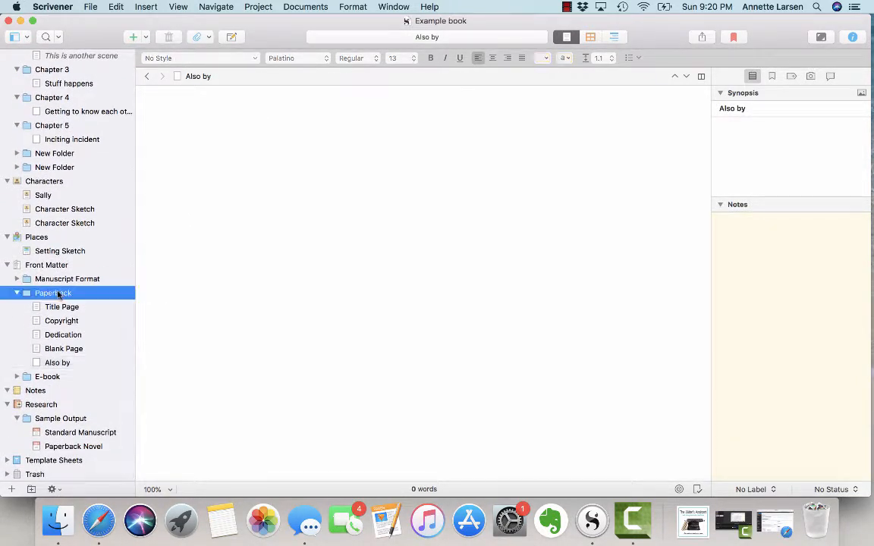
{"action": "left_click", "coordinate": [42, 378]}
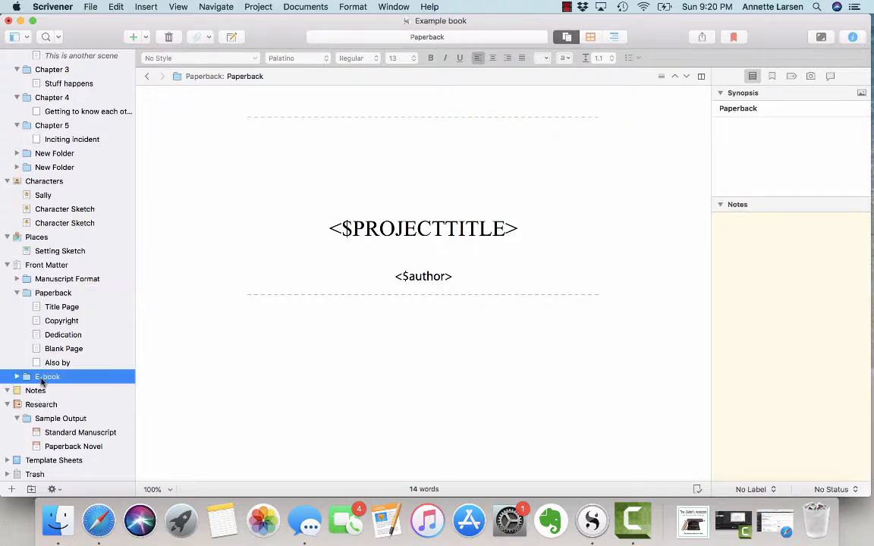
{"action": "left_click", "coordinate": [15, 377]}
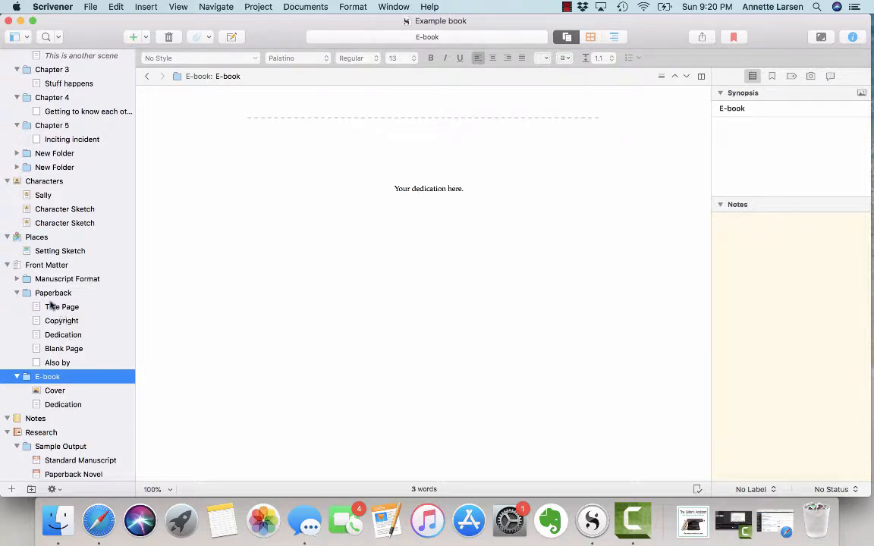
{"action": "left_click", "coordinate": [55, 391]}
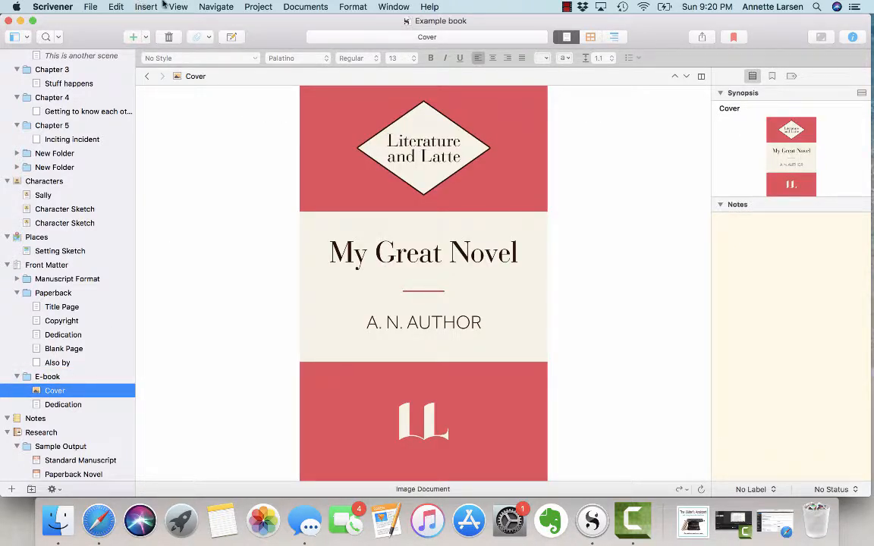
Look at the project's import options without importing anything, keeping the E-book Cover selected
{"action": "left_click", "coordinate": [90, 6]}
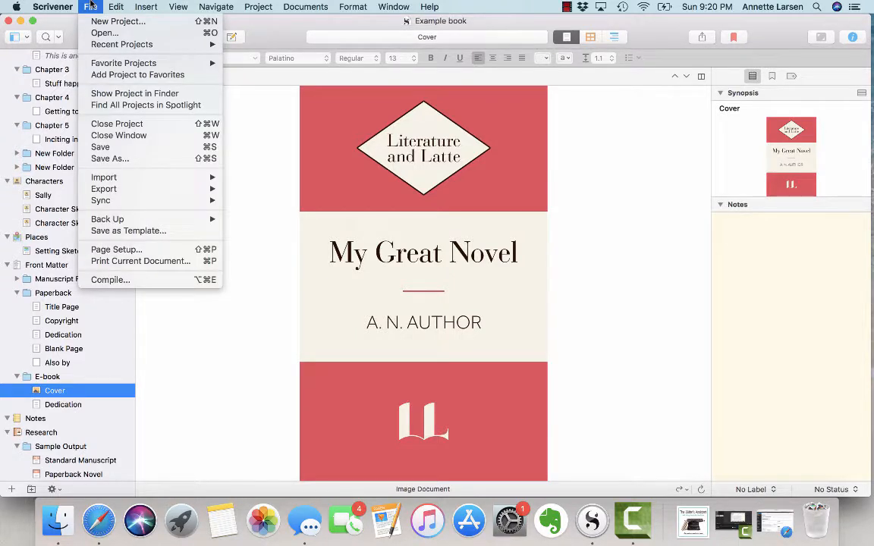
{"action": "mouse_move", "coordinate": [131, 185]}
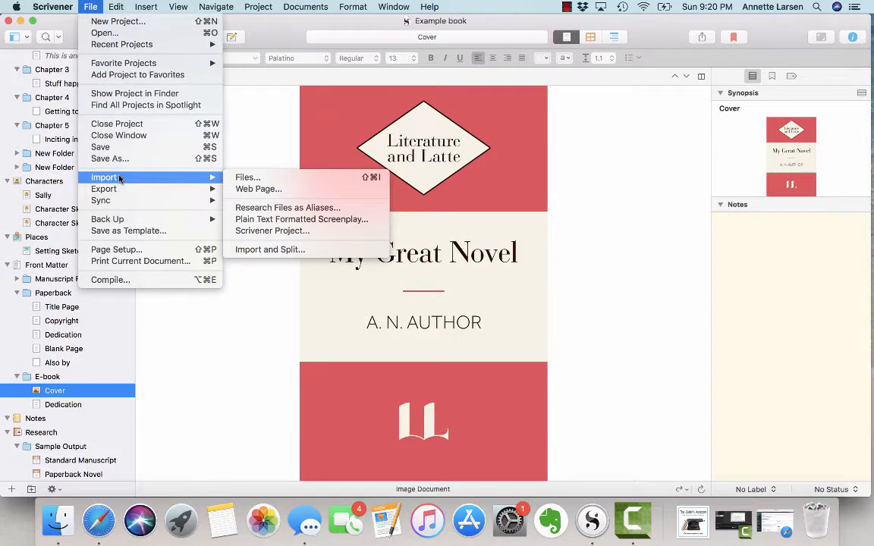
{"action": "left_click", "coordinate": [112, 390]}
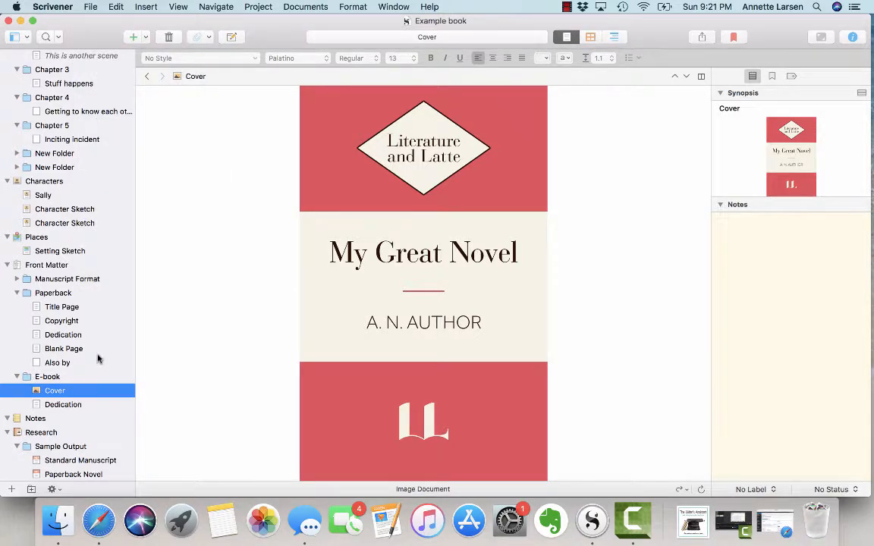
Add two new untitled documents to the Notes folder
{"action": "scroll", "coordinate": [97, 359], "scroll_direction": "down", "scroll_amount": 2}
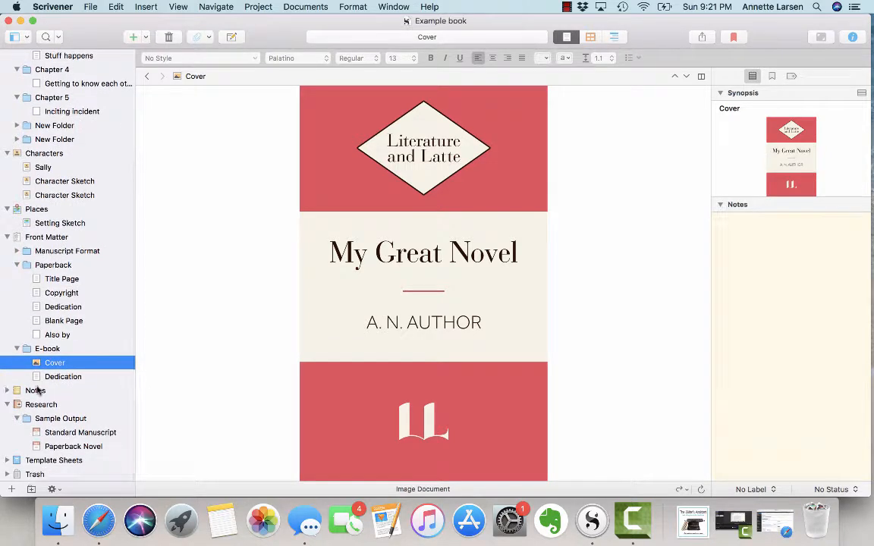
{"action": "left_click", "coordinate": [38, 390]}
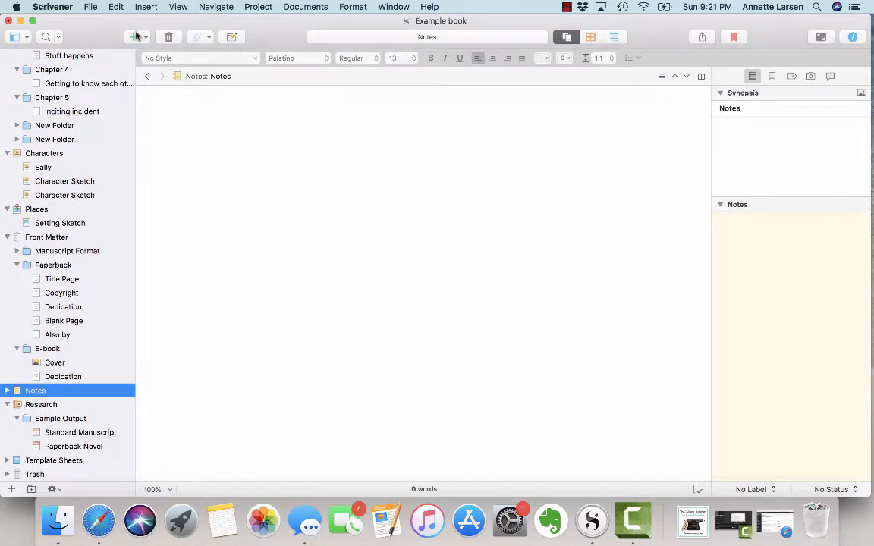
{"action": "left_click", "coordinate": [135, 37]}
{"action": "left_click", "coordinate": [135, 37]}
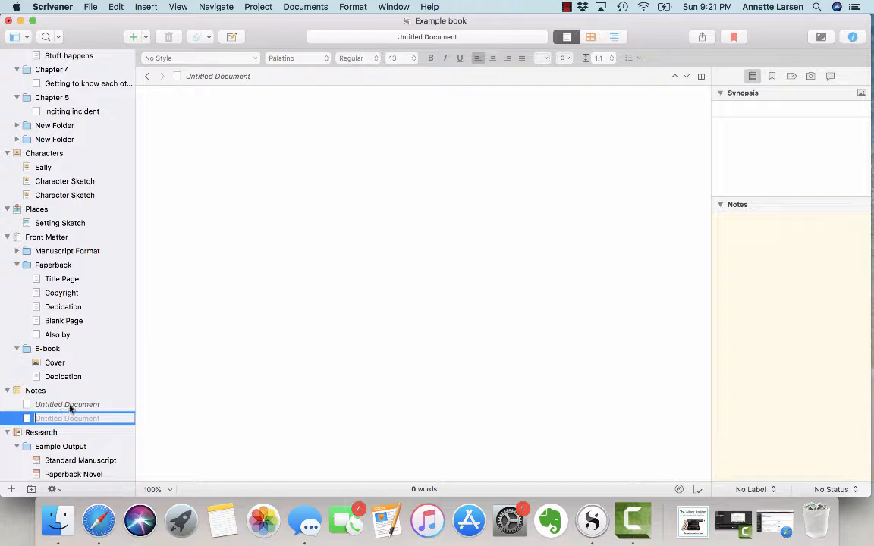
Rename the first document in the Notes folder as "Brain storm"
{"action": "left_click", "coordinate": [70, 406]}
{"action": "left_click", "coordinate": [71, 404]}
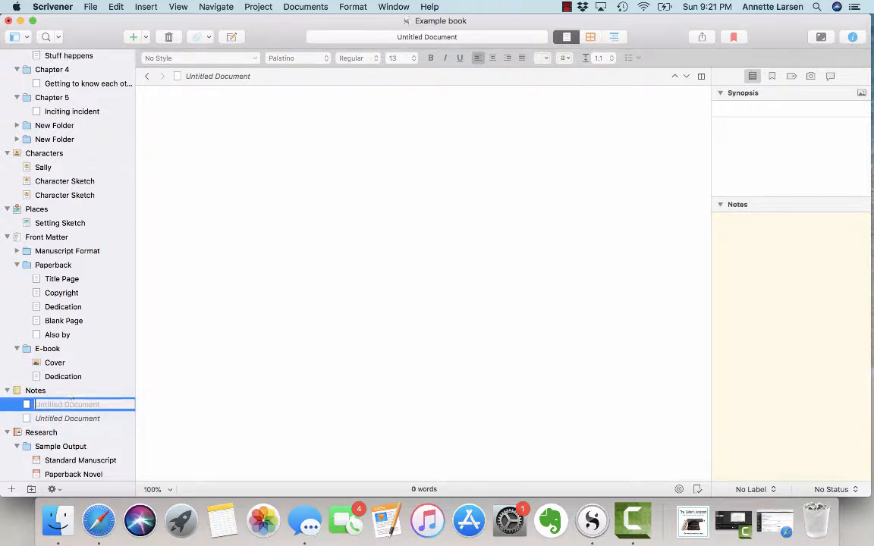
{"action": "type", "text": "Brain storm"}
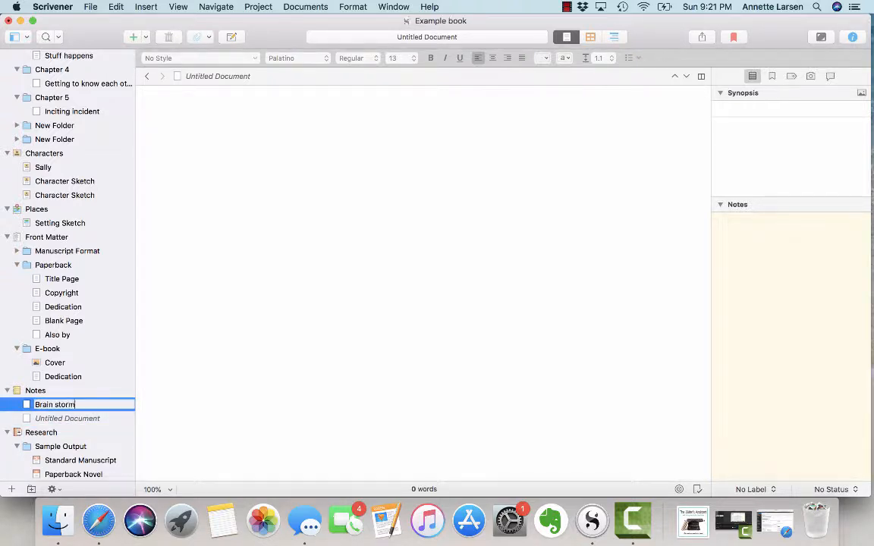
{"action": "left_click", "coordinate": [70, 419]}
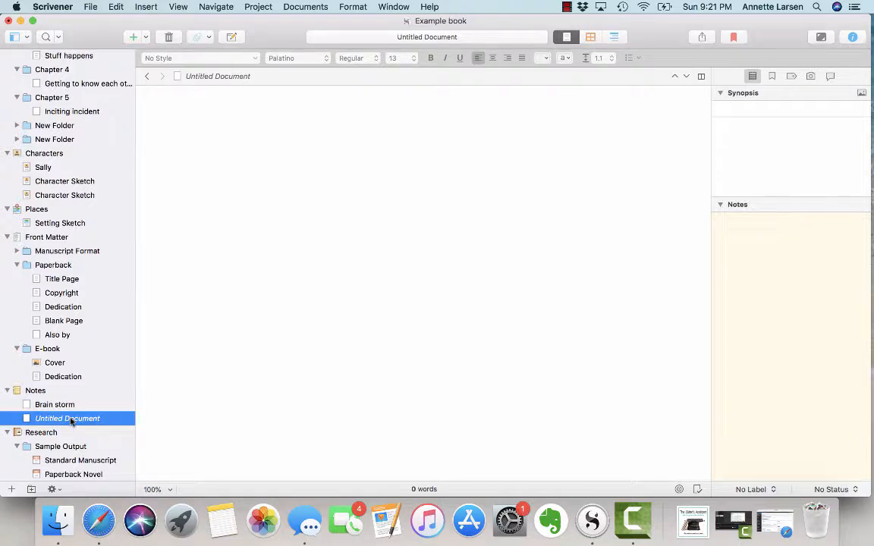
View the contents of the Research folder and the Trash
{"action": "scroll", "coordinate": [89, 356], "scroll_direction": "down", "scroll_amount": 2}
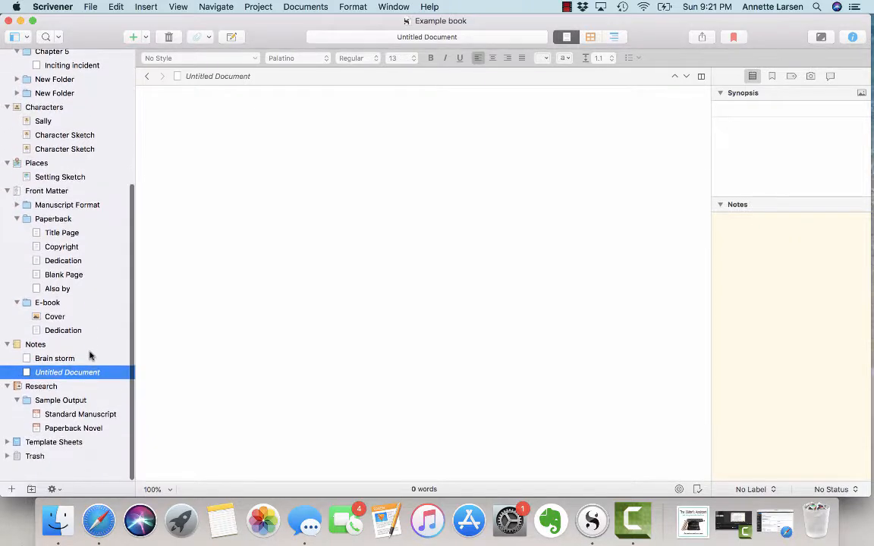
{"action": "left_click", "coordinate": [41, 405]}
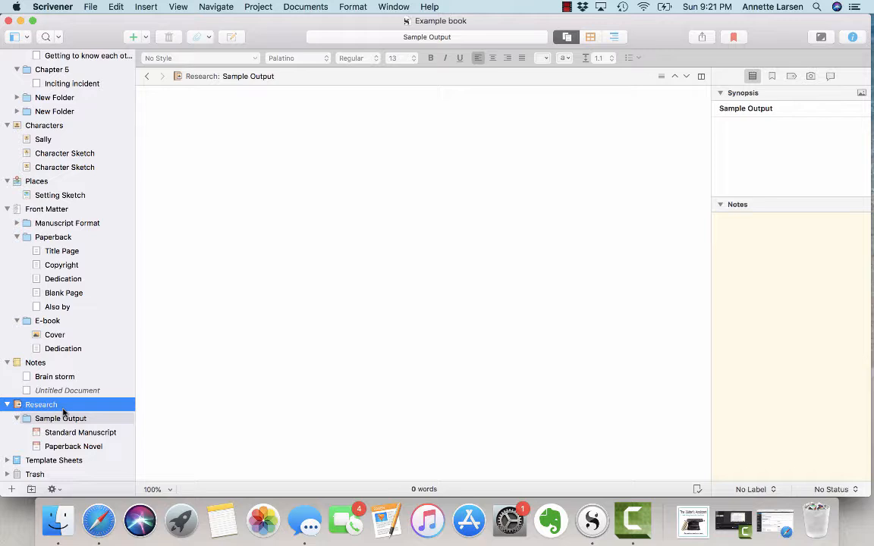
{"action": "left_click", "coordinate": [35, 475]}
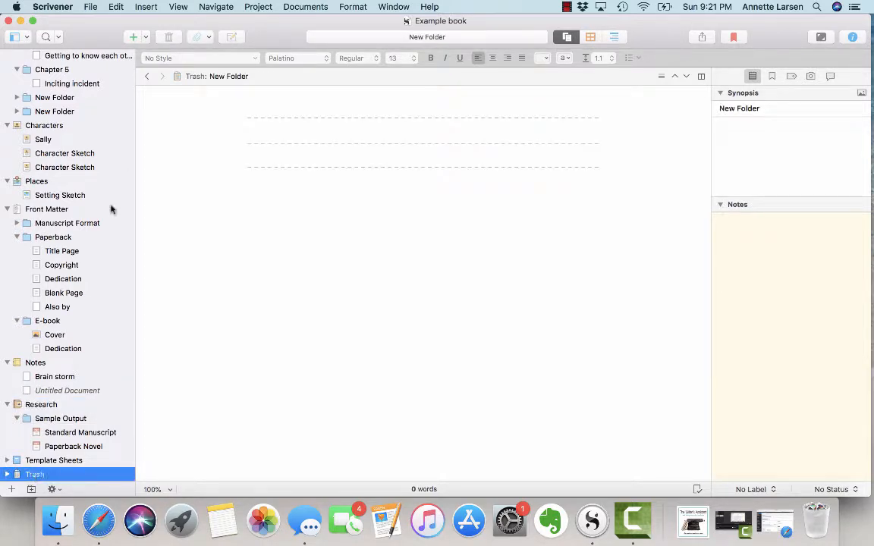
Move the "New scene" document from Chapter 1 to the Trash
{"action": "scroll", "coordinate": [106, 205], "scroll_direction": "up", "scroll_amount": 5}
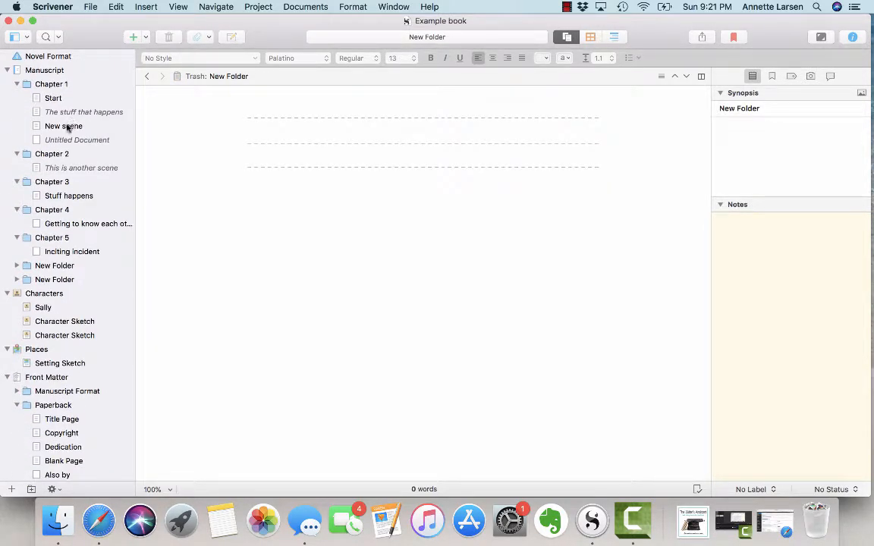
{"action": "left_click", "coordinate": [60, 122]}
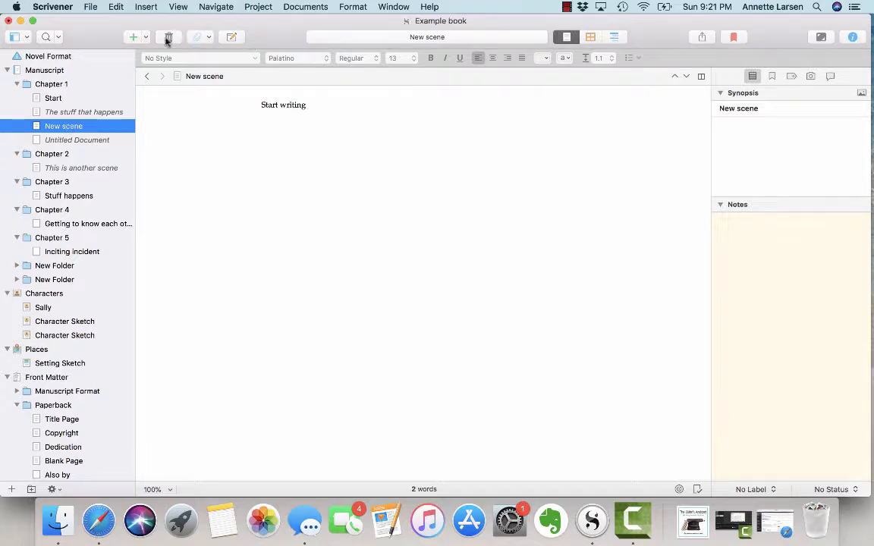
Expand the Trash and move "New scene" out of it to the top level at the end of the binder
{"action": "scroll", "coordinate": [101, 237], "scroll_direction": "down", "scroll_amount": 10}
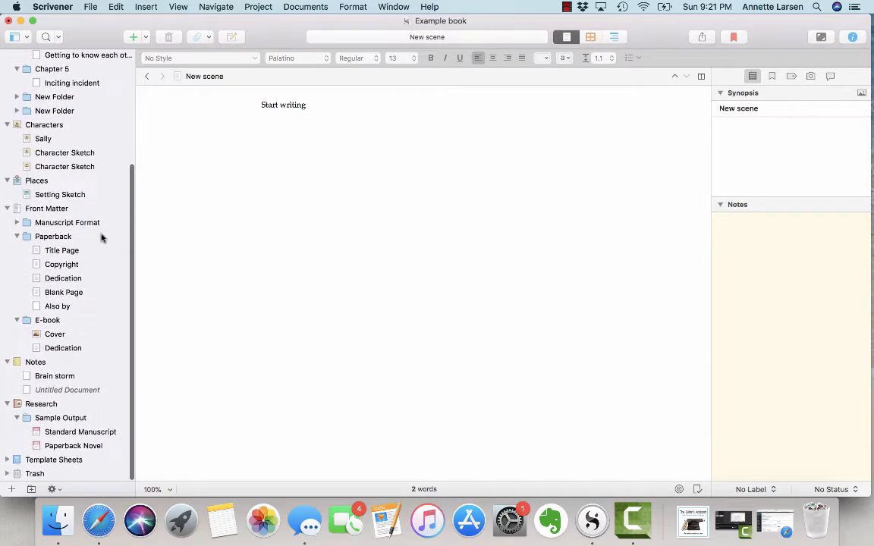
{"action": "left_click", "coordinate": [7, 475]}
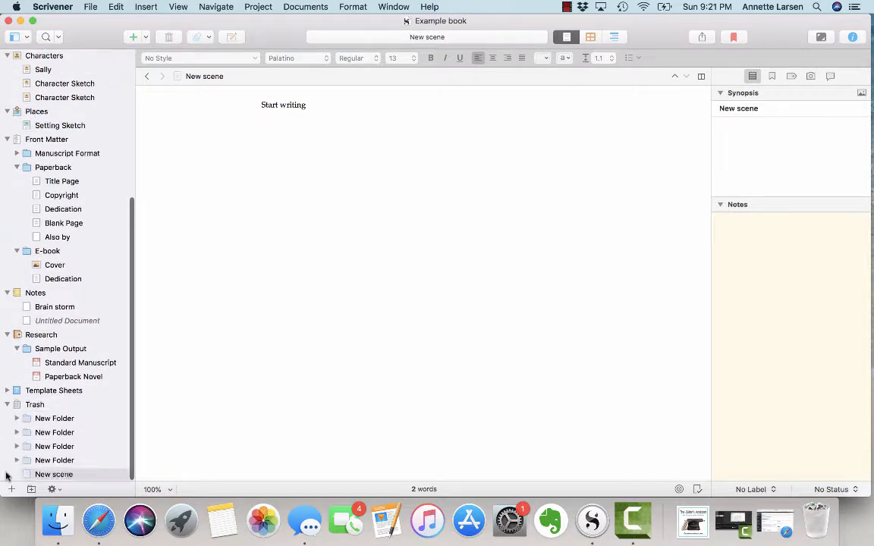
{"action": "left_click", "coordinate": [53, 474]}
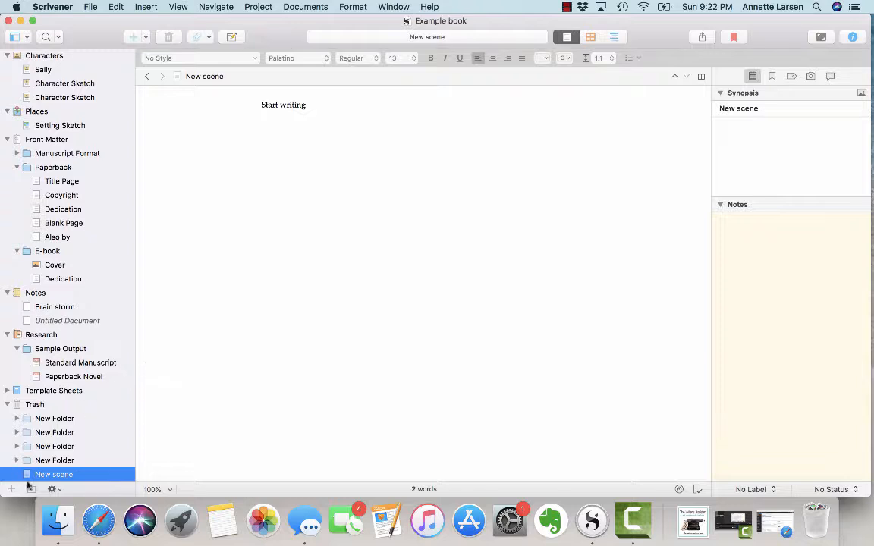
{"action": "left_click_drag", "start_coordinate": [44, 476], "coordinate": [68, 476]}
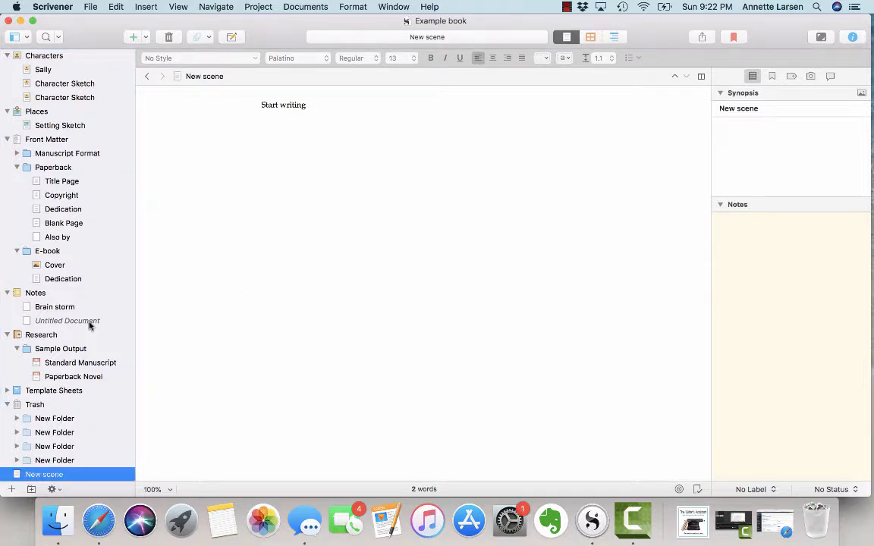
View the combined text of the whole Manuscript and of Chapter 1
{"action": "scroll", "coordinate": [89, 324], "scroll_direction": "up", "scroll_amount": 10}
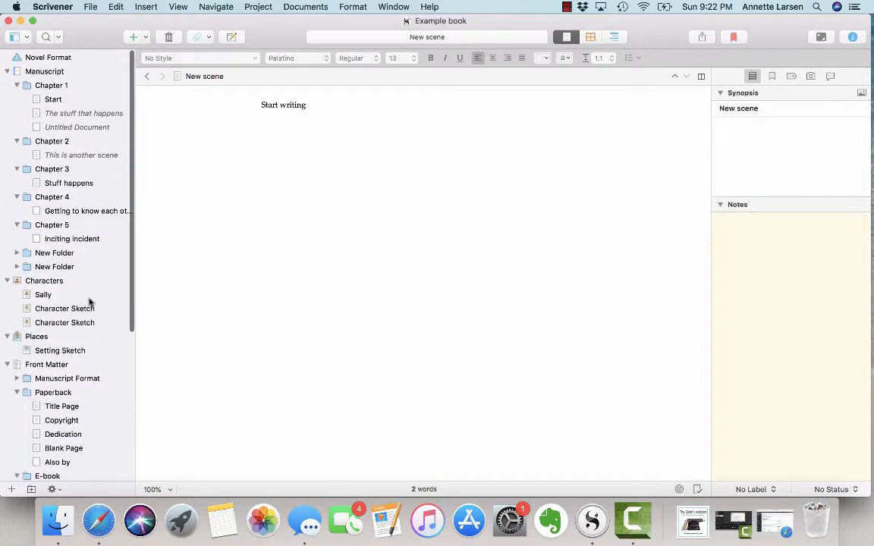
{"action": "left_click", "coordinate": [57, 71]}
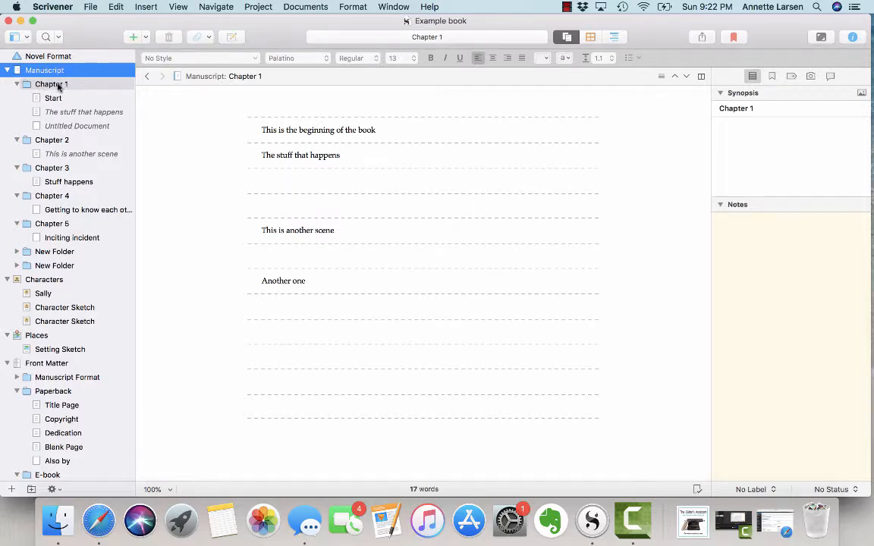
{"action": "left_click", "coordinate": [59, 86]}
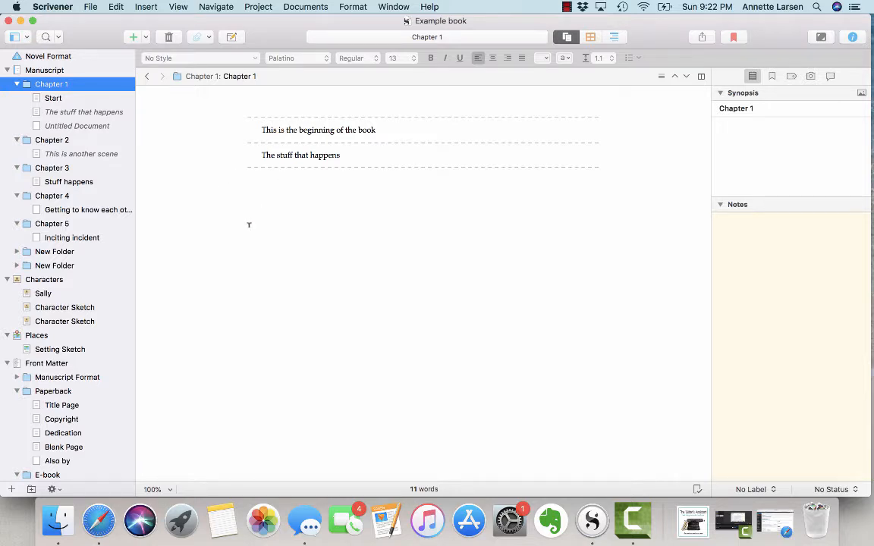
{"action": "left_click", "coordinate": [44, 70]}
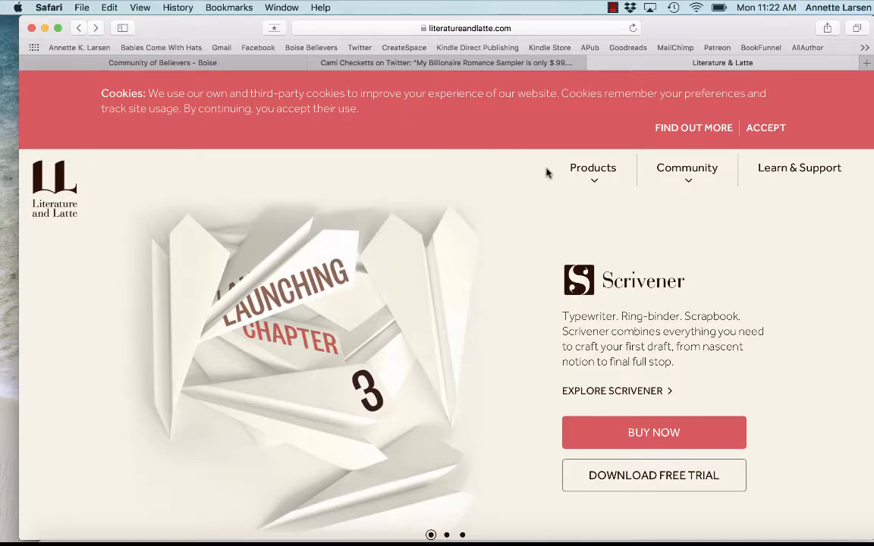
In Safari, open the Scrivener purchase page on the Literature & Latte site and view the macOS licence options
{"action": "left_click", "coordinate": [666, 434]}
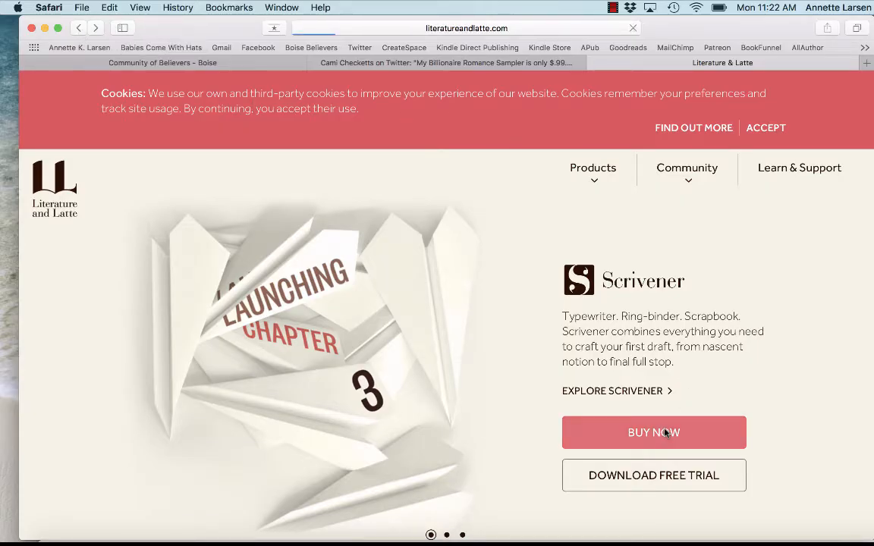
{"action": "scroll", "coordinate": [653, 425], "scroll_direction": "down", "scroll_amount": 5}
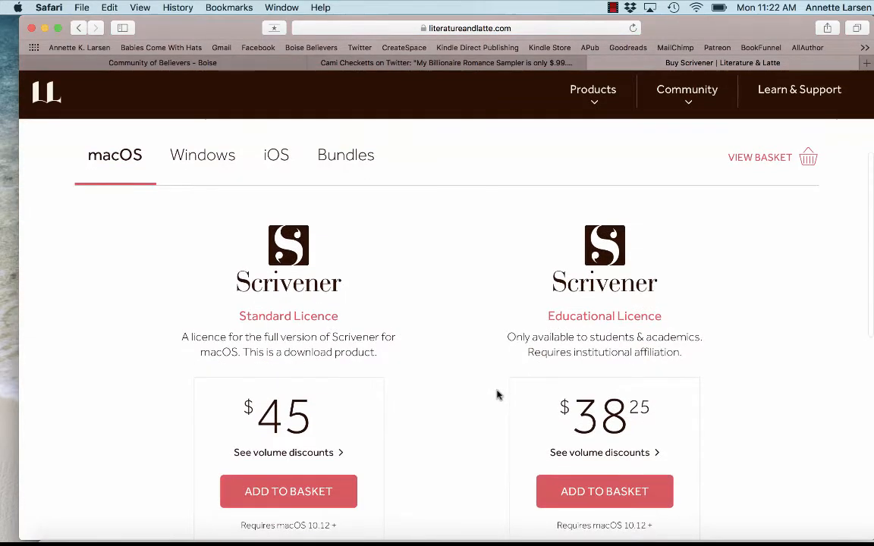